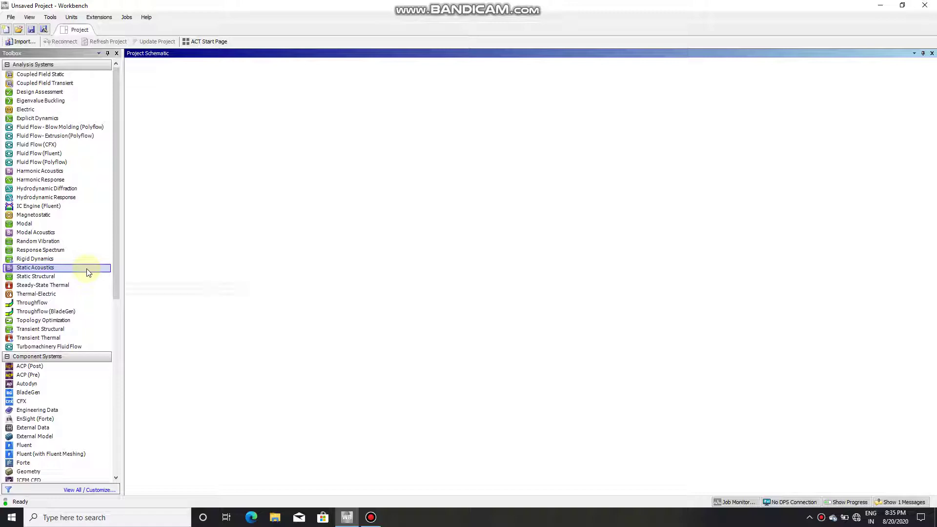
Add a Static Structural system, import the recent A-arm .stp geometry, and edit its model in Mechanical.
left_click_drag(74, 276, 175, 116)
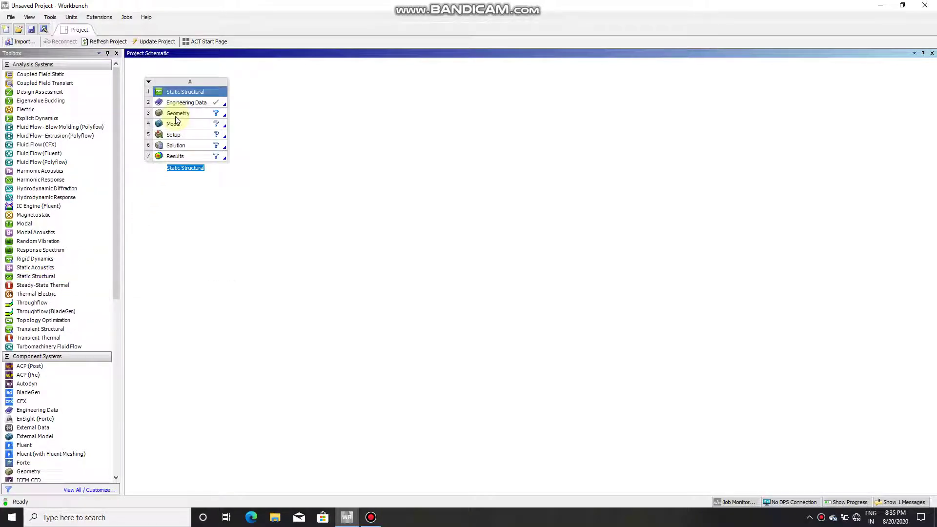
right_click(179, 115)
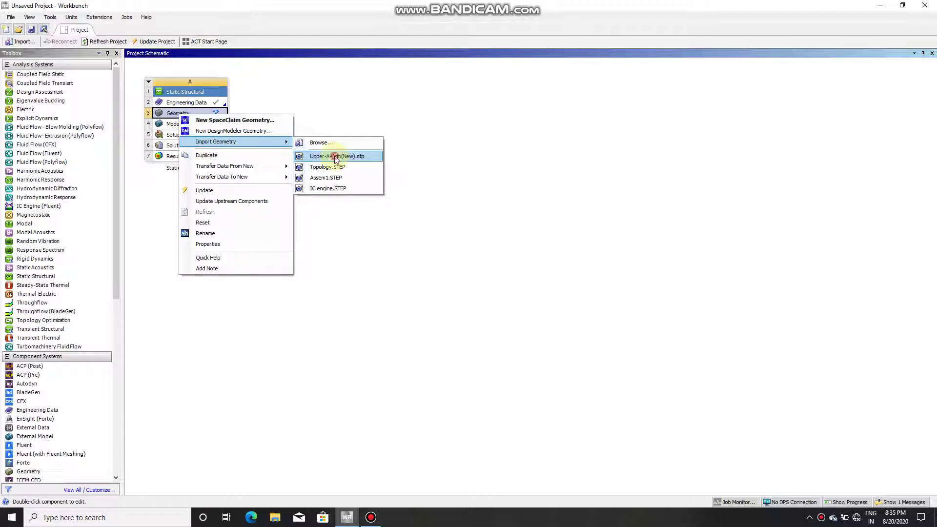
mouse_move(216, 142)
left_click(335, 156)
right_click(186, 124)
left_click(205, 133)
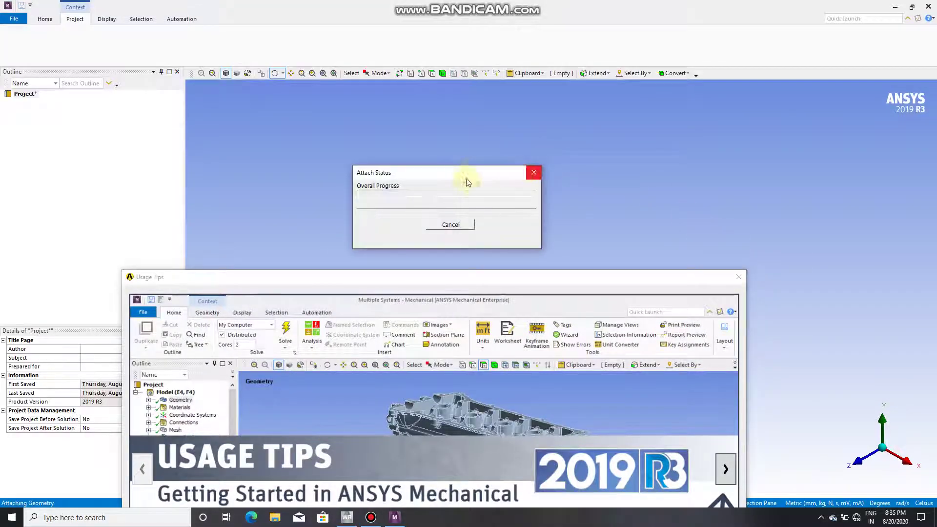
Dismiss Usage Tips, orbit the A-arm, and inspect its body and coordinate systems in the outline.
left_click(738, 278)
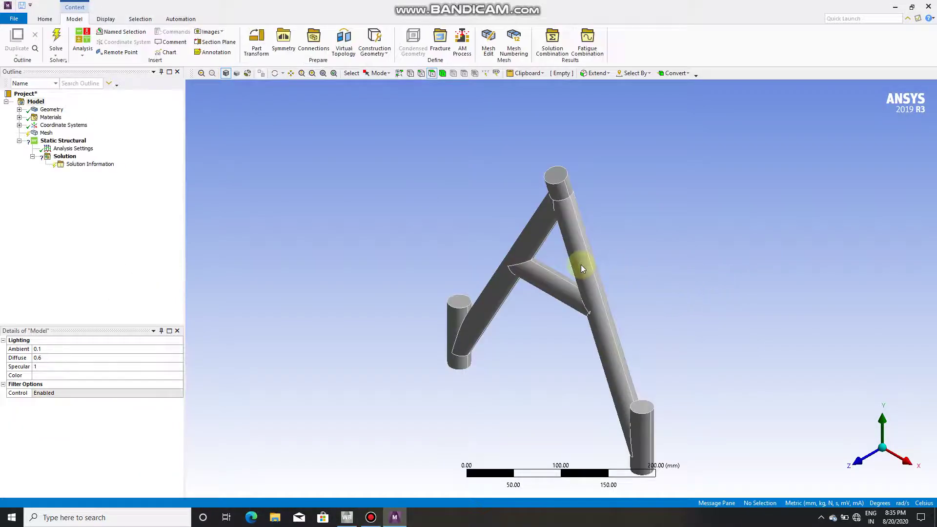
mouse_move(625, 334)
middle_mouse_down()
mouse_move(588, 366)
mouse_move(748, 394)
mouse_move(779, 425)
mouse_move(815, 427)
mouse_move(669, 335)
mouse_move(795, 402)
mouse_move(795, 393)
middle_mouse_up()
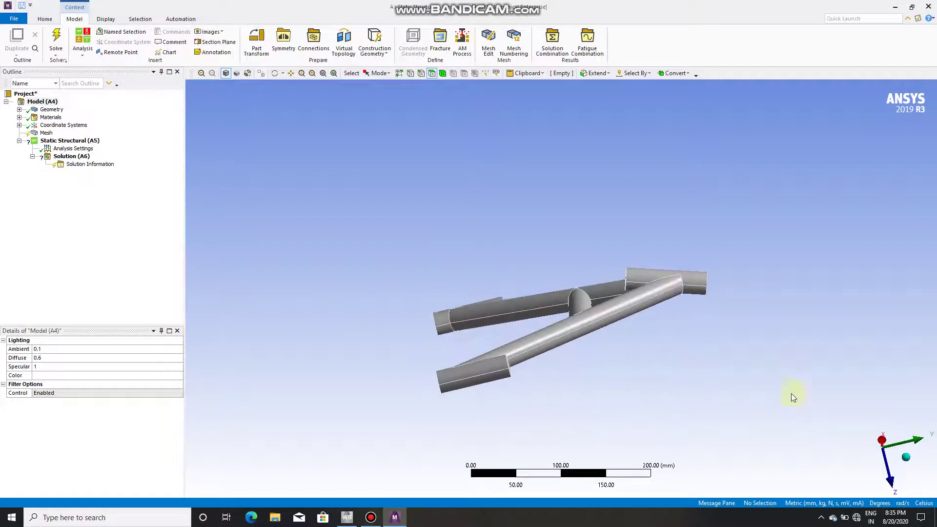
left_click(44, 134)
left_click(19, 109)
left_click(73, 118)
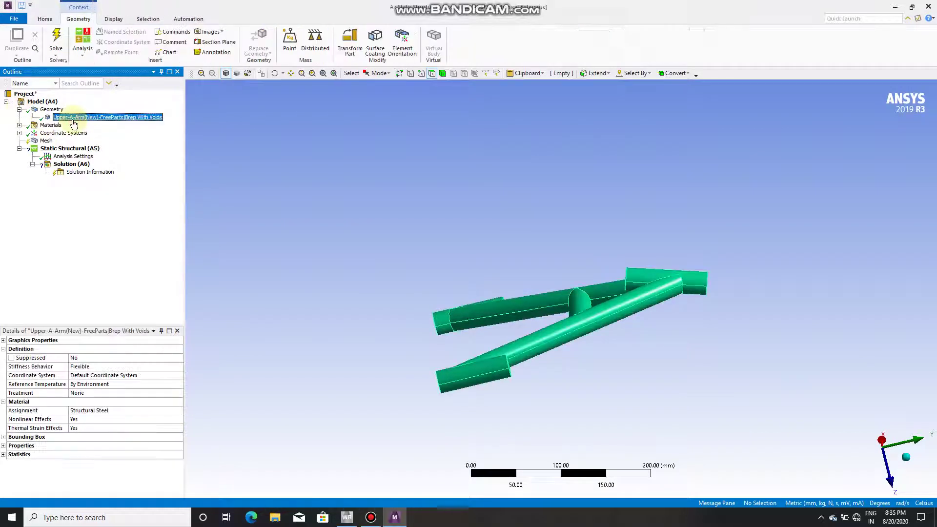
left_click(19, 109)
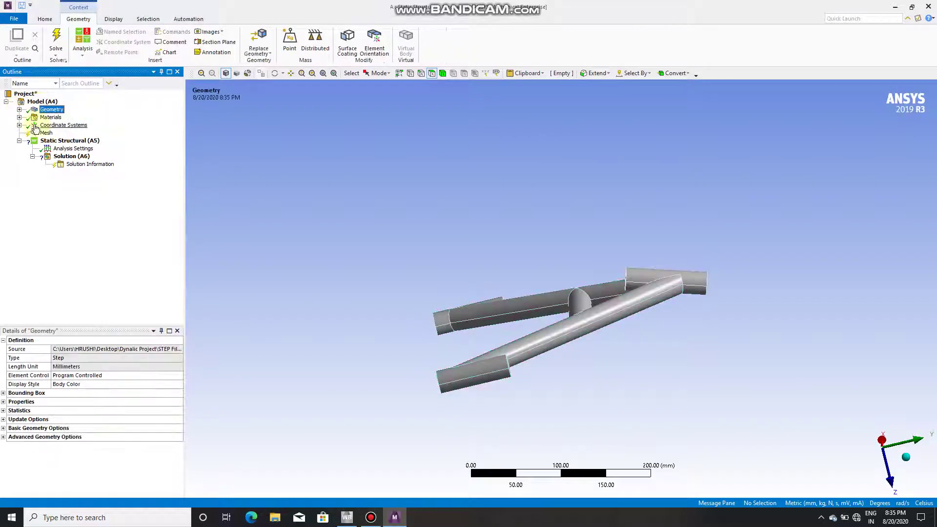
left_click(43, 129)
left_click(45, 133)
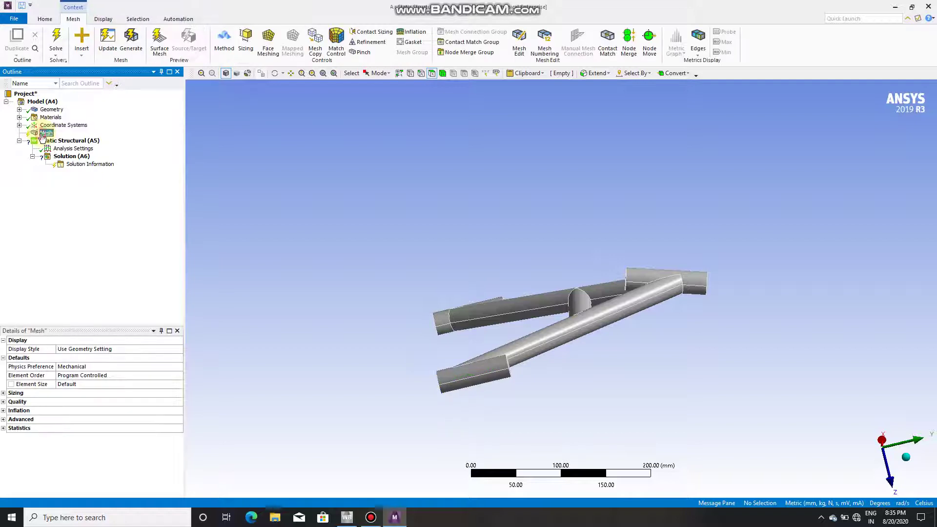
Set mesh sizing Span Angle Center to Fine and Transition to Slow.
left_click(3, 393)
scroll(73, 440, "down", 1)
left_click(90, 422)
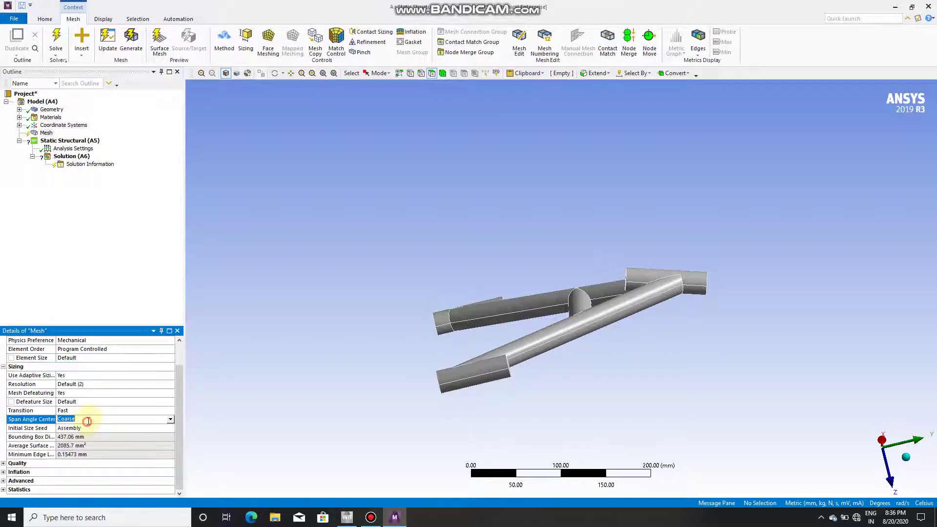
left_click(170, 421)
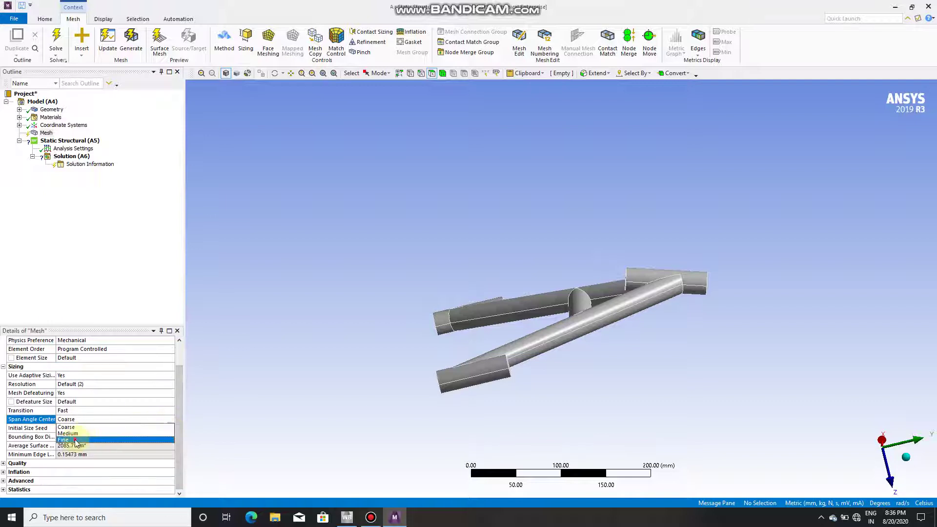
left_click(84, 440)
left_click(82, 435)
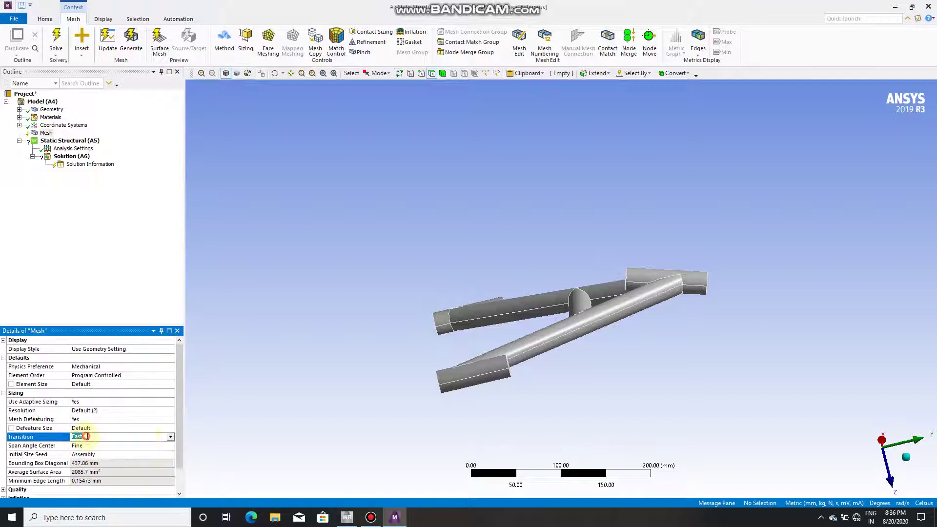
left_click(171, 439)
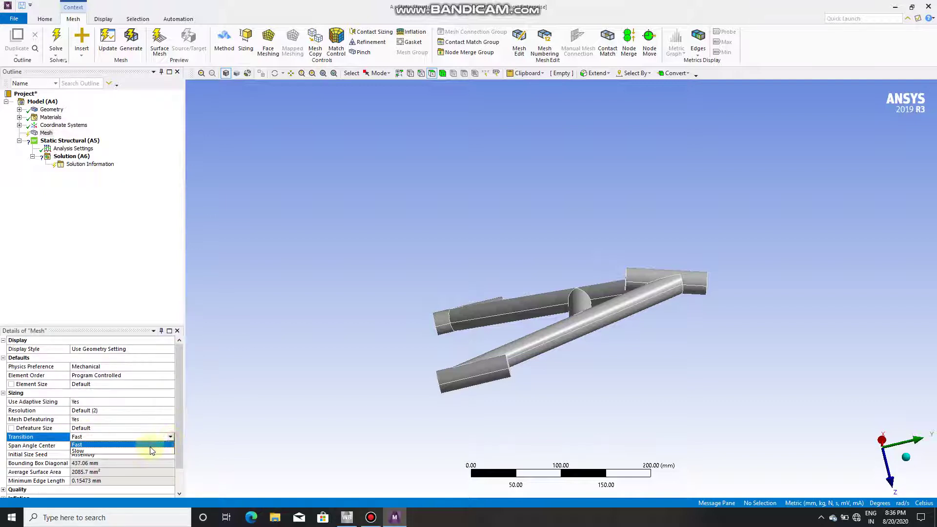
left_click(89, 452)
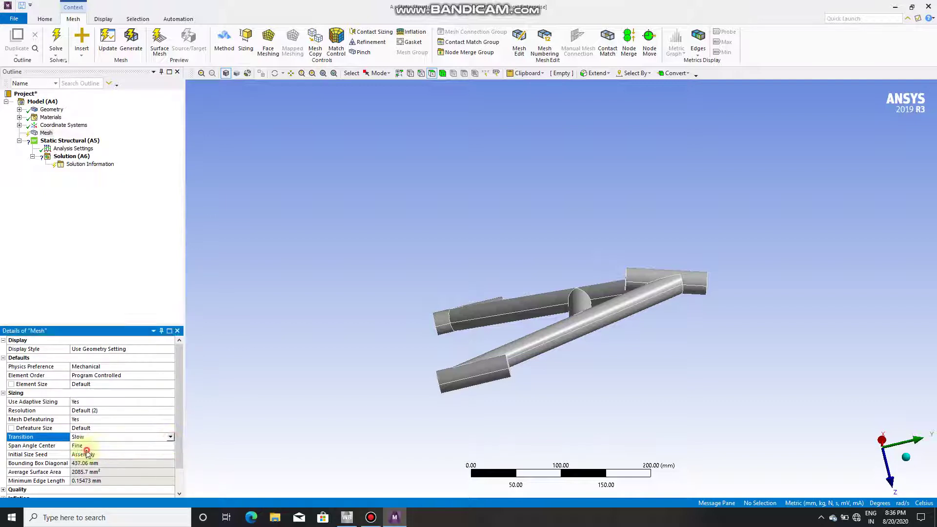
Set mesh quality Smoothing to High and generate the mesh.
left_click(3, 393)
left_click(4, 402)
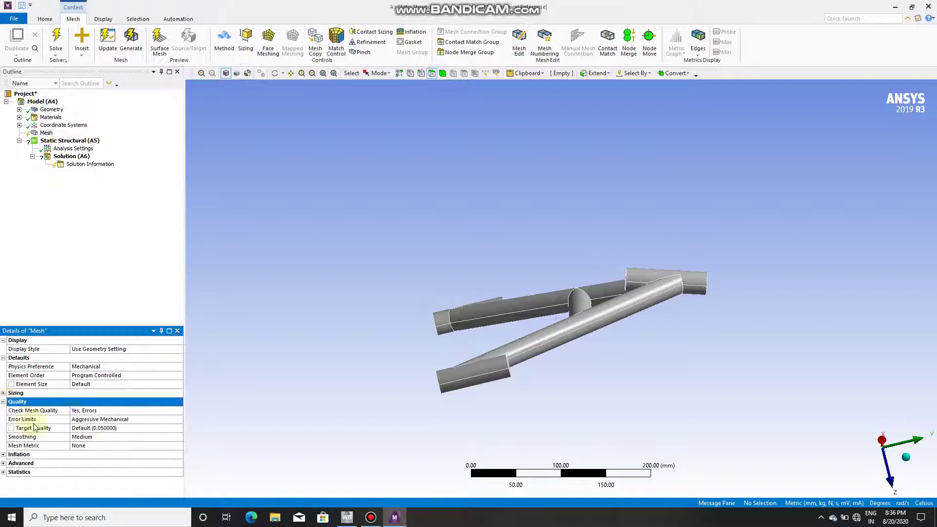
left_click(93, 437)
left_click(180, 437)
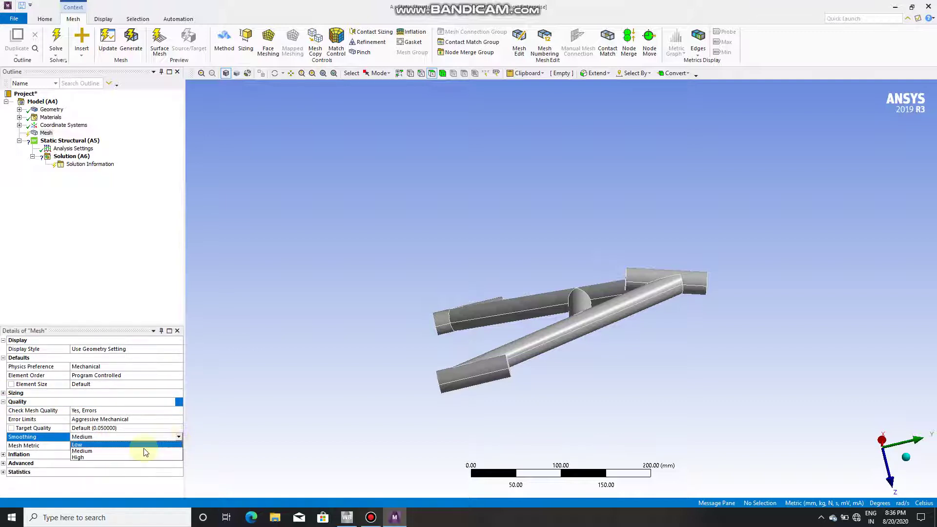
left_click(86, 460)
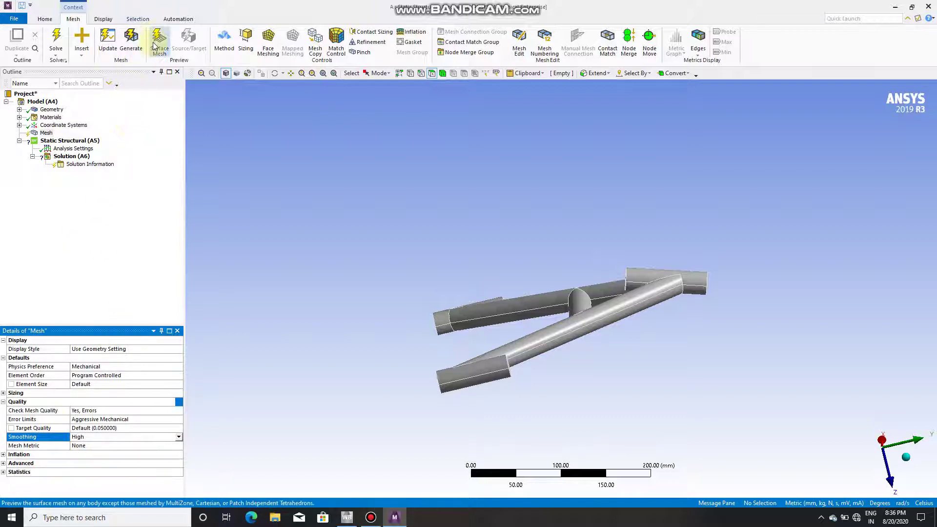
left_click(128, 42)
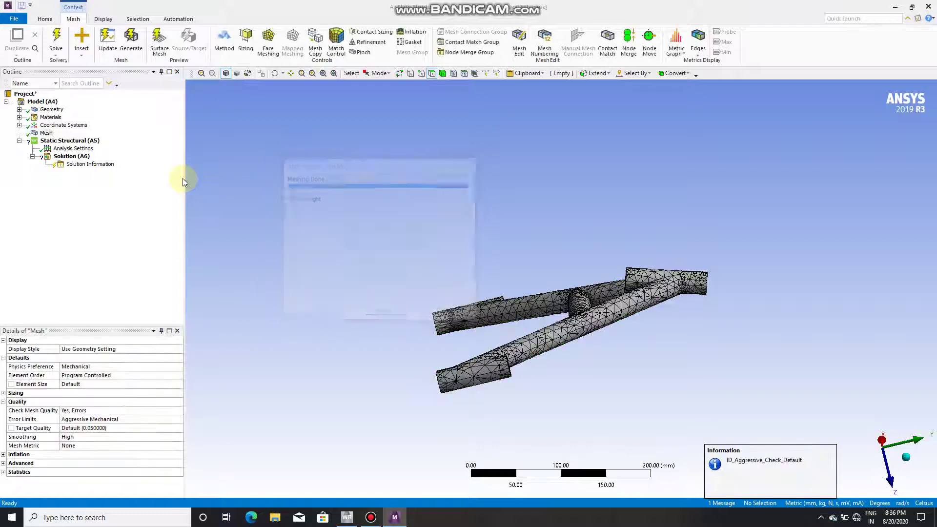
Orbit the meshed A-arm to inspect its triangular mesh.
mouse_move(652, 347)
middle_mouse_down()
mouse_move(778, 362)
mouse_move(767, 349)
mouse_move(787, 366)
mouse_move(910, 356)
mouse_move(726, 341)
mouse_move(697, 349)
mouse_move(684, 378)
mouse_move(700, 414)
mouse_move(680, 377)
middle_mouse_up()
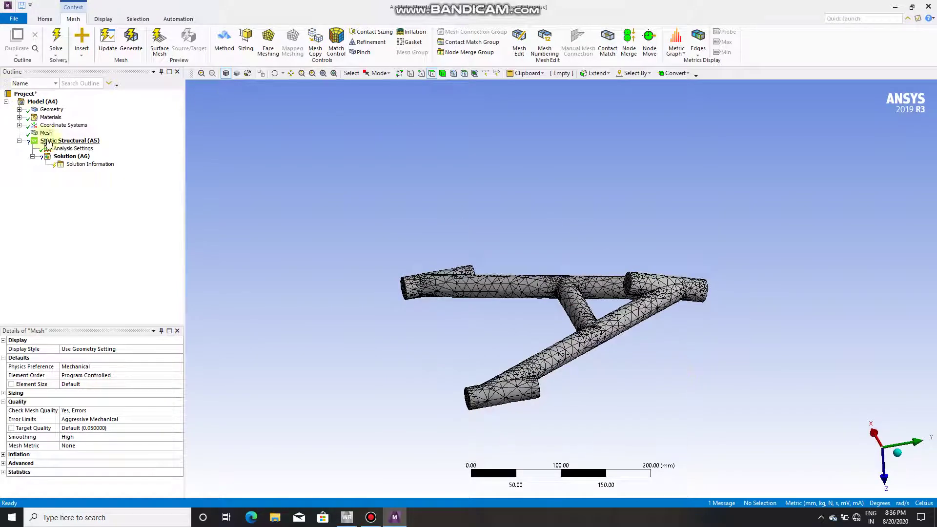
left_click(48, 142)
right_click(49, 142)
mouse_move(71, 145)
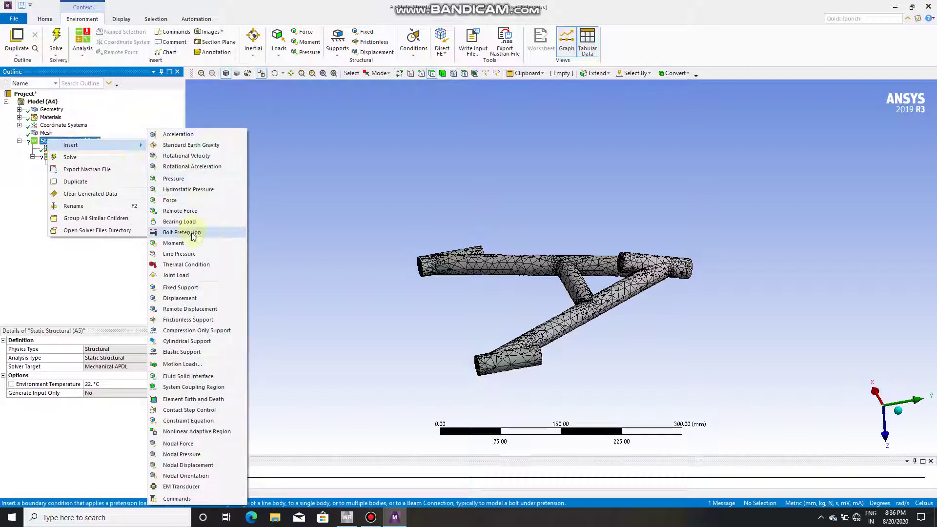
Insert a Fixed Support scoped to two pipe-end faces of the A-arm.
left_click(185, 288)
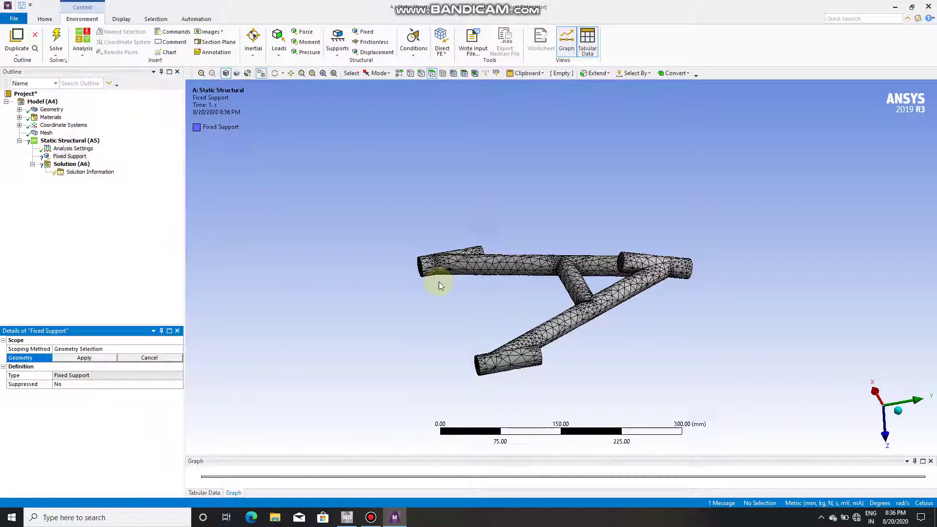
mouse_move(625, 260)
middle_mouse_down()
mouse_move(661, 293)
mouse_move(616, 270)
middle_mouse_up()
left_click(616, 270)
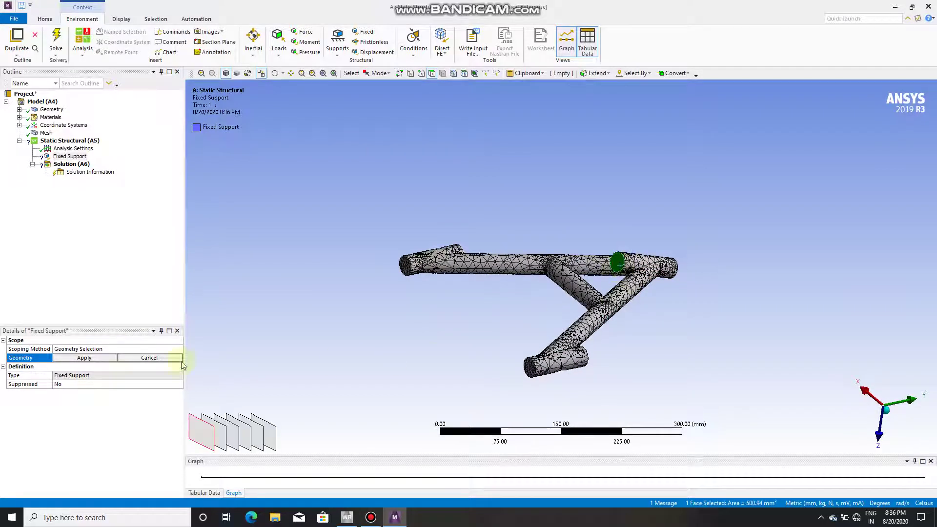
left_click(75, 358)
mouse_move(247, 347)
middle_mouse_down()
mouse_move(356, 286)
mouse_move(240, 278)
middle_mouse_up()
left_click(633, 282)
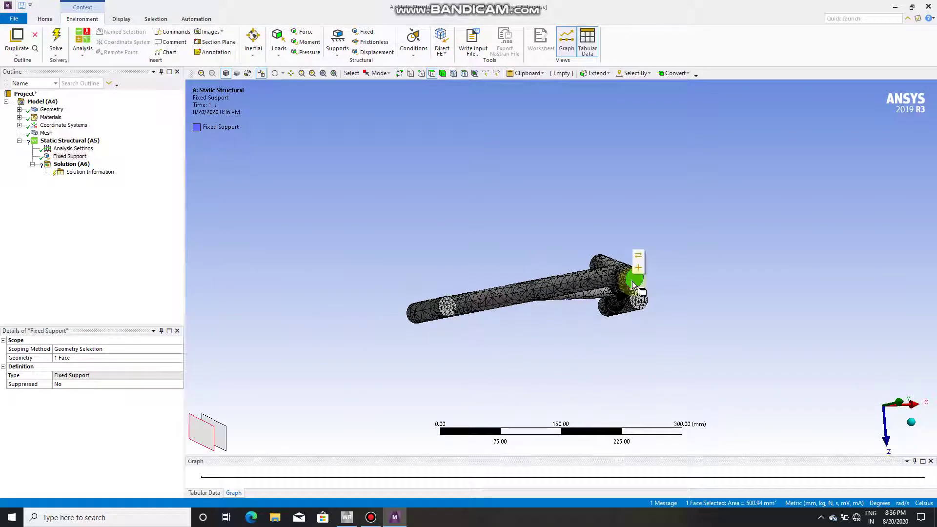
left_click(638, 268)
mouse_move(633, 310)
middle_mouse_down()
mouse_move(778, 377)
mouse_move(787, 372)
middle_mouse_up()
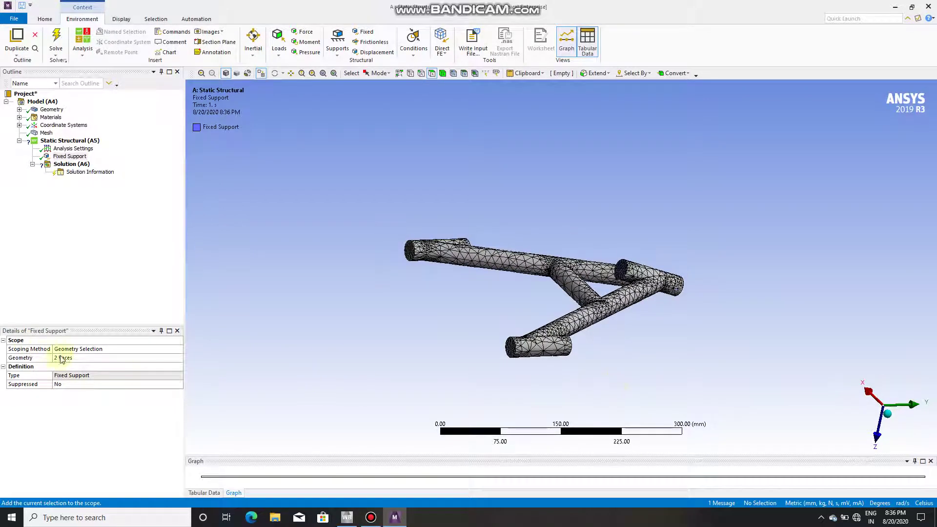
mouse_move(497, 303)
middle_mouse_down()
mouse_move(544, 247)
mouse_move(561, 259)
middle_mouse_up()
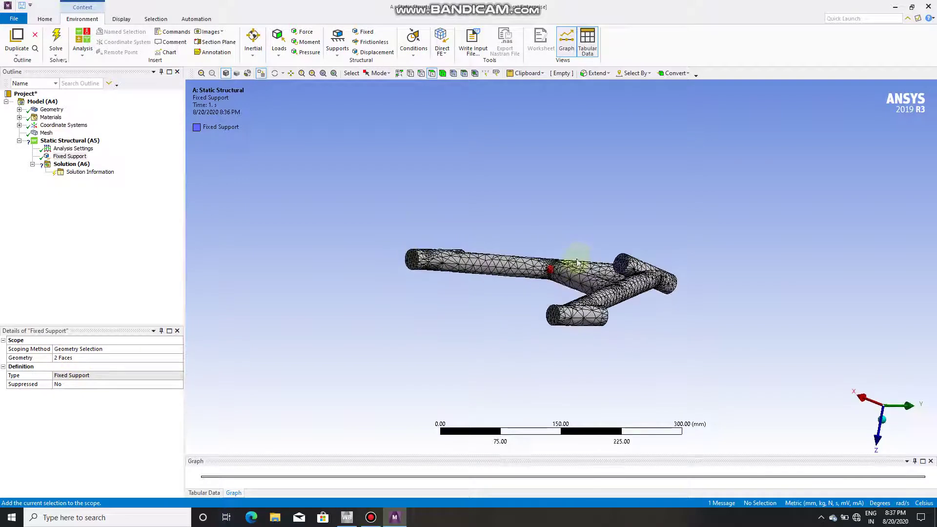
left_click(58, 141)
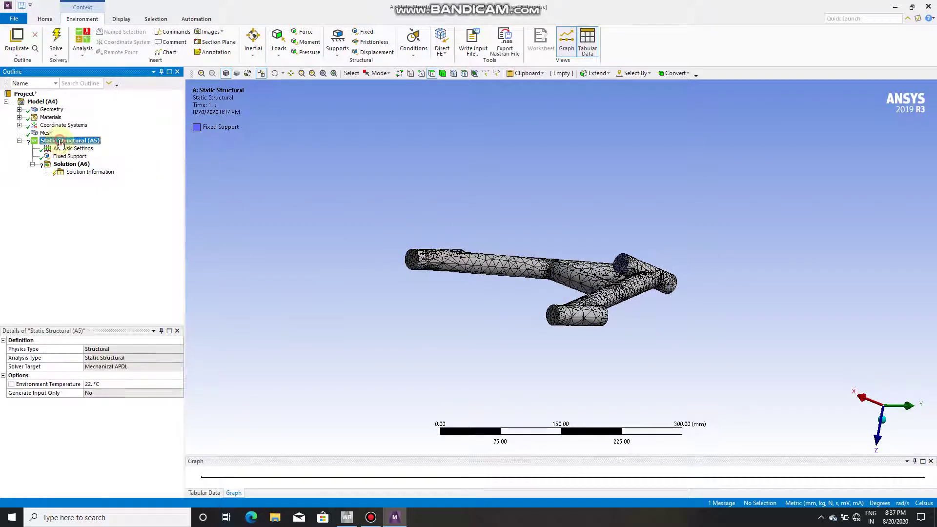
Insert a Force on the end face of the A-arm's short cylinder.
right_click(60, 141)
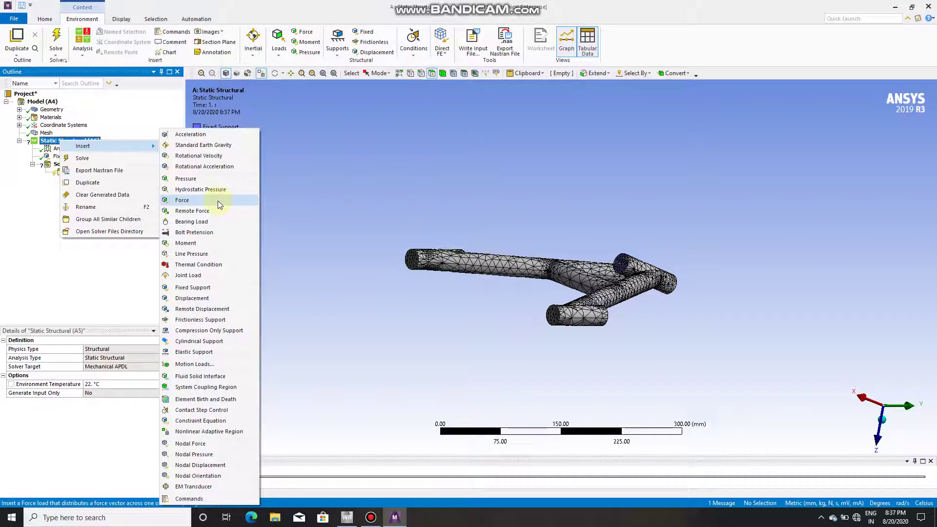
left_click(204, 202)
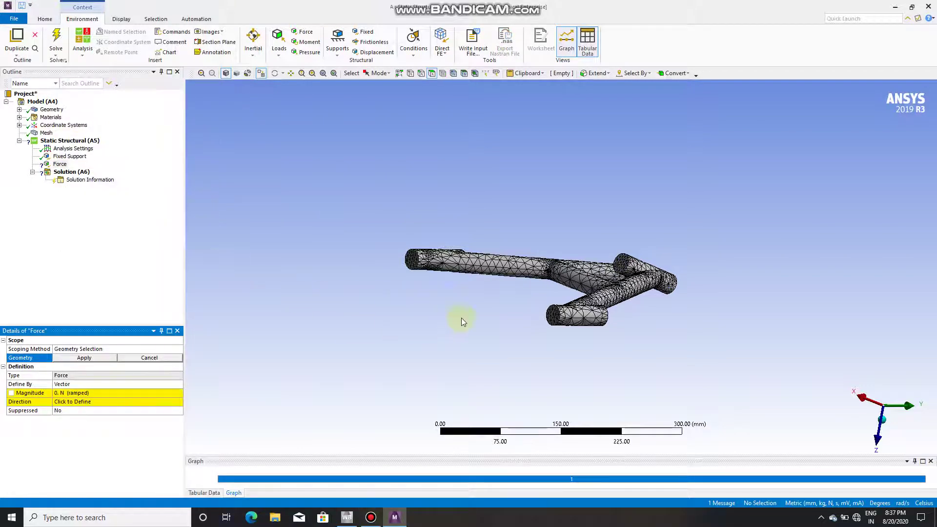
left_click(554, 316)
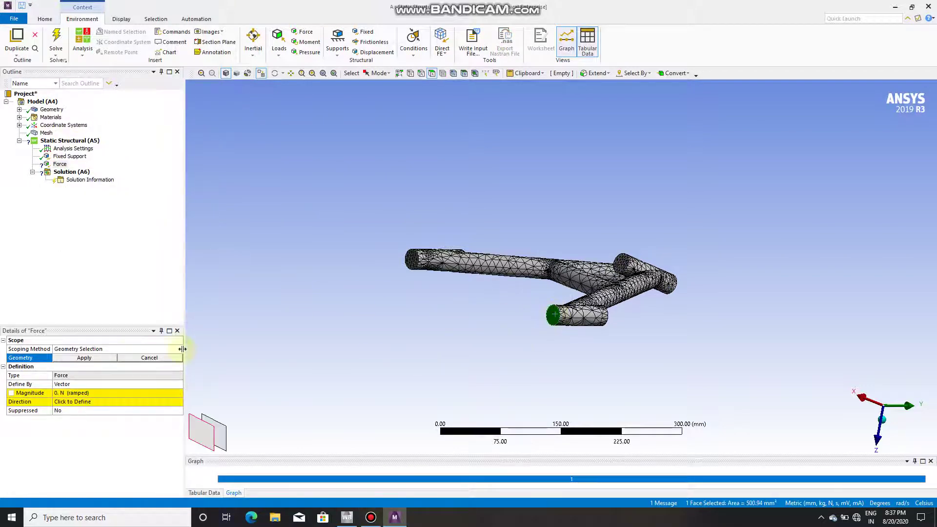
left_click(82, 358)
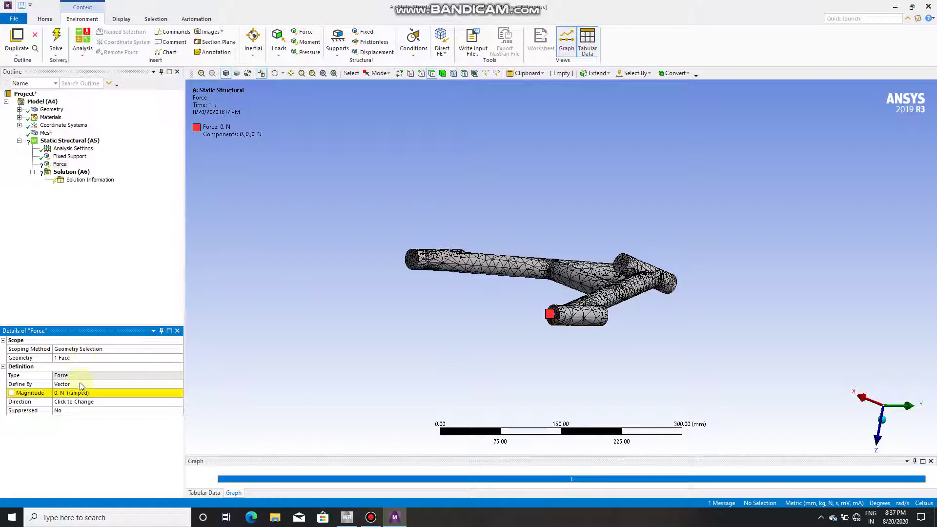
Define the force by components with a 240 N Z component.
left_click(104, 384)
left_click(179, 384)
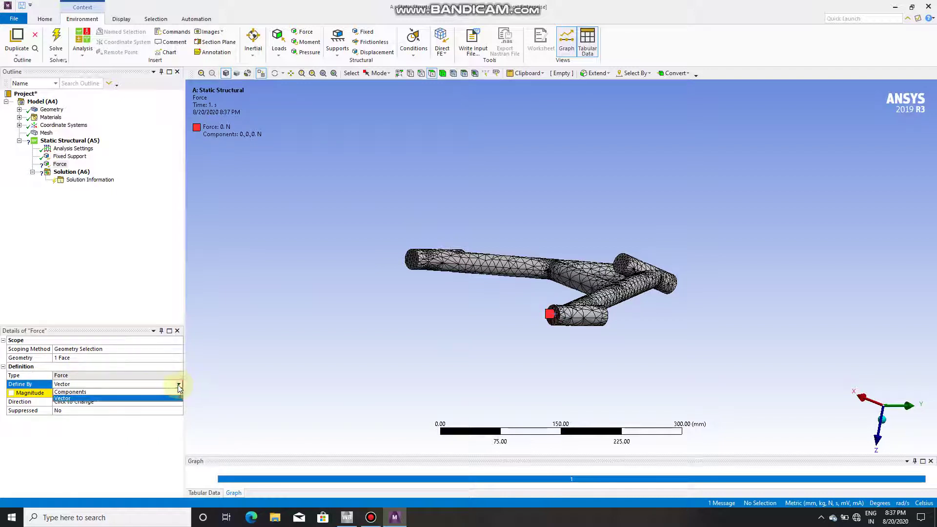
left_click(109, 395)
left_click(73, 421)
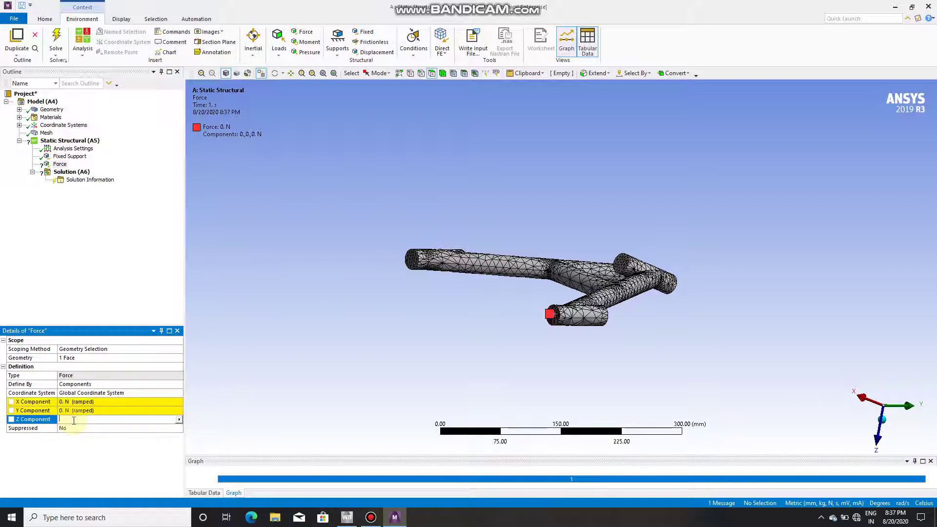
type("240")
key("Return")
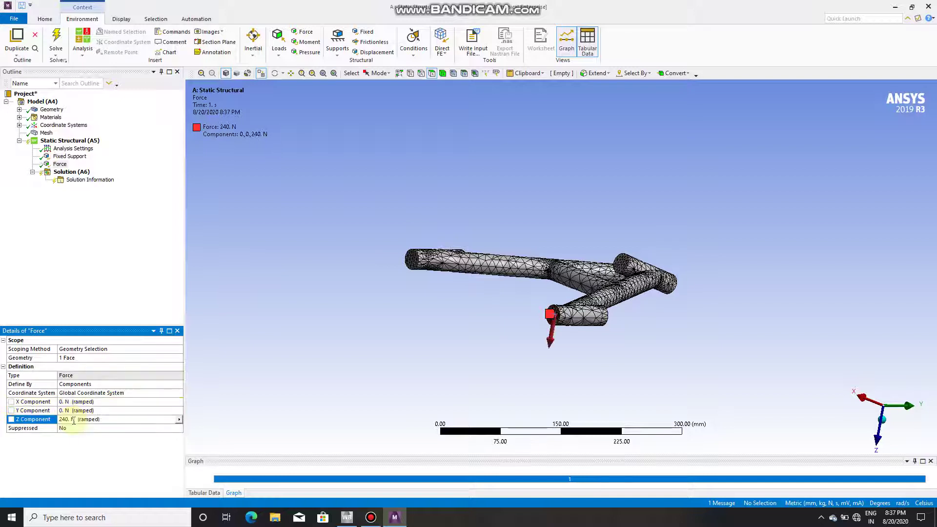
middle_click_drag(527, 328, 562, 346)
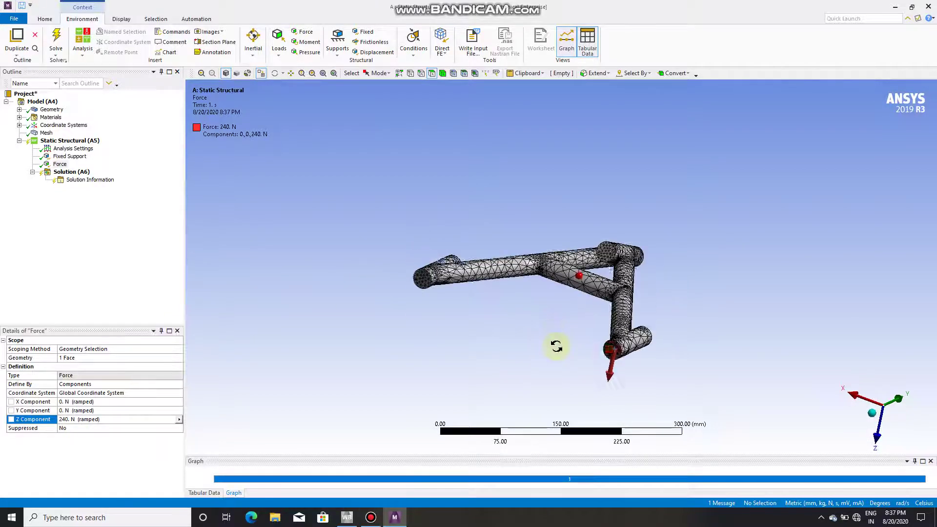
left_click(68, 142)
right_click(71, 141)
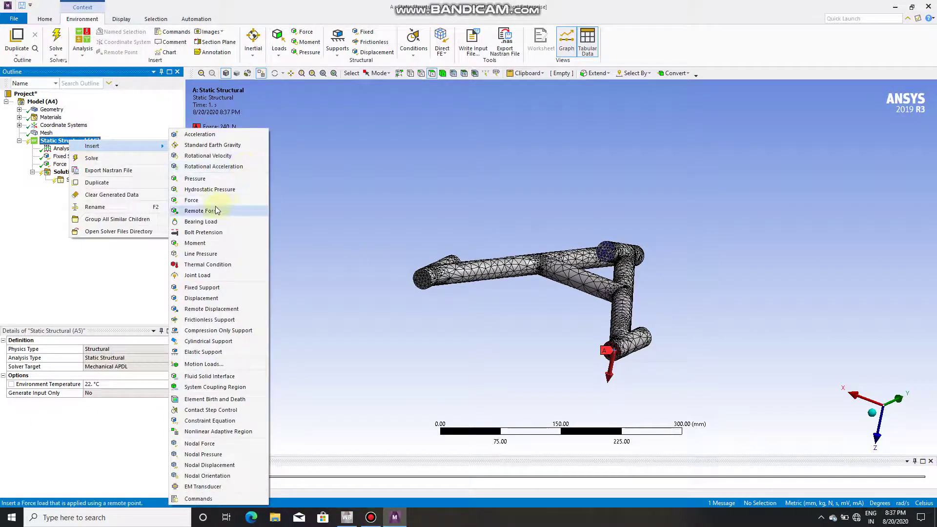
Insert Force 2 on the end face of the long arm.
mouse_move(92, 145)
left_click(218, 207)
left_click(422, 276)
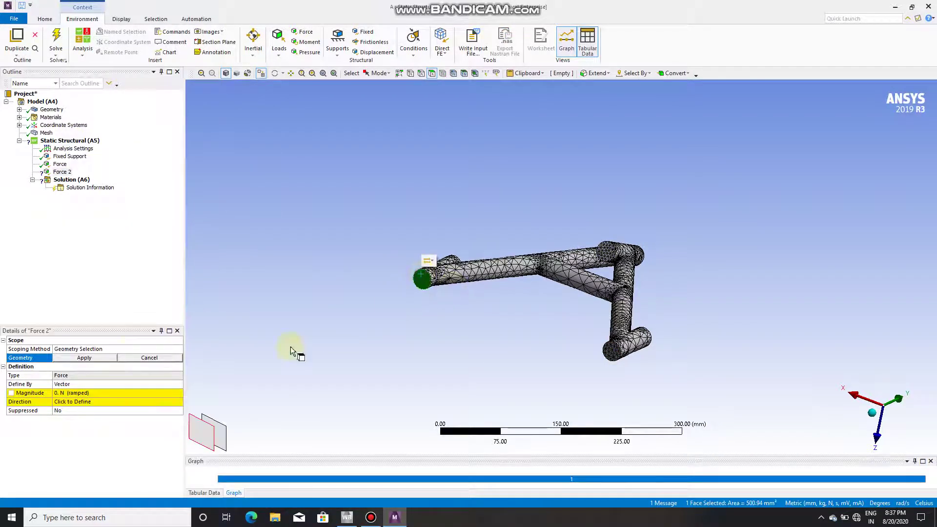
left_click(98, 359)
Define Force 2 by components with a 240 N Z component.
left_click(89, 384)
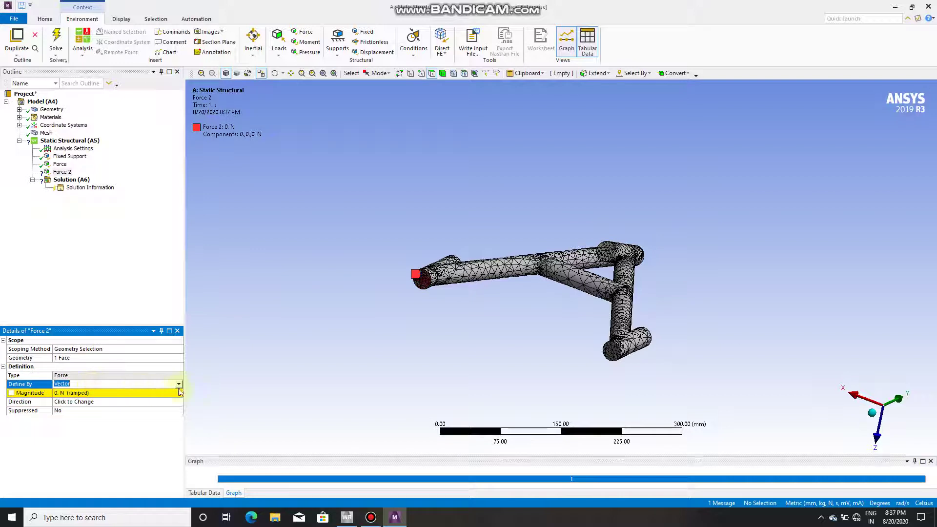
left_click(178, 385)
left_click(78, 401)
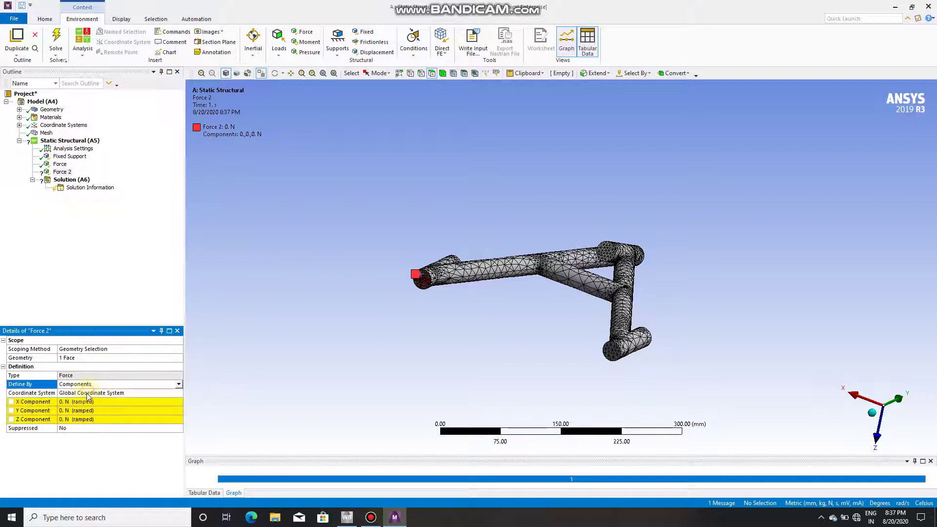
left_click(72, 419)
type("240")
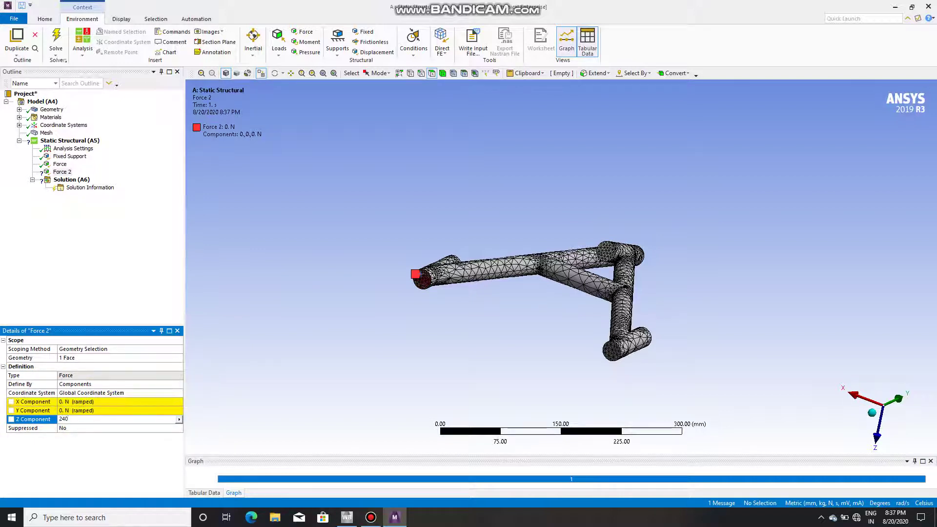
key("Return")
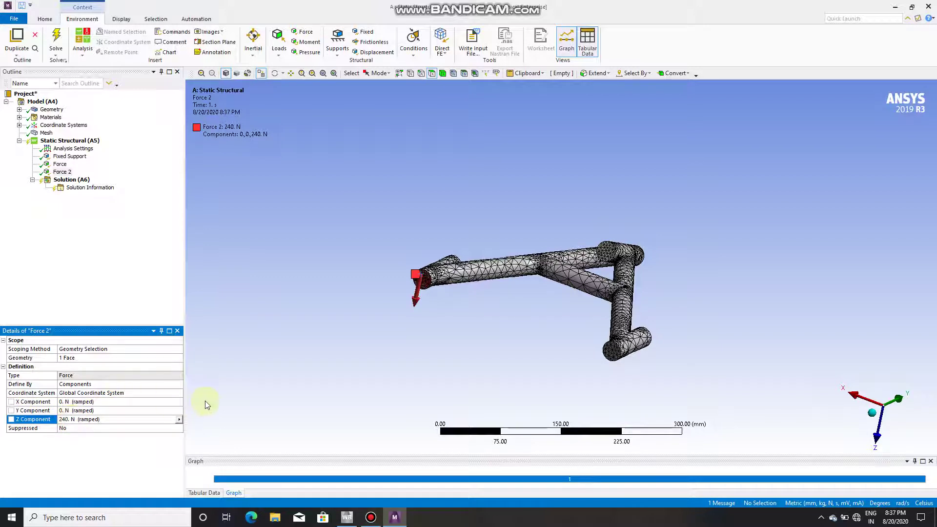
Orbit the model to view both forces acting on the A-arm.
left_click(66, 141)
mouse_move(501, 288)
middle_mouse_down()
mouse_move(477, 293)
mouse_move(476, 275)
middle_mouse_up()
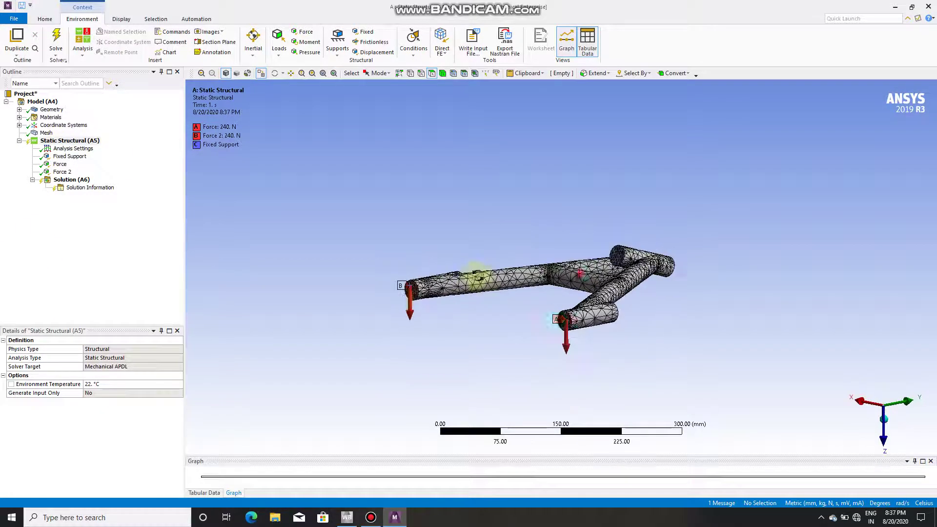
mouse_move(561, 319)
middle_mouse_down()
mouse_move(621, 305)
mouse_move(610, 257)
middle_mouse_up()
mouse_move(722, 287)
middle_mouse_down()
mouse_move(536, 313)
mouse_move(684, 255)
mouse_move(696, 224)
mouse_move(645, 301)
mouse_move(766, 236)
mouse_move(770, 272)
mouse_move(726, 279)
middle_mouse_up()
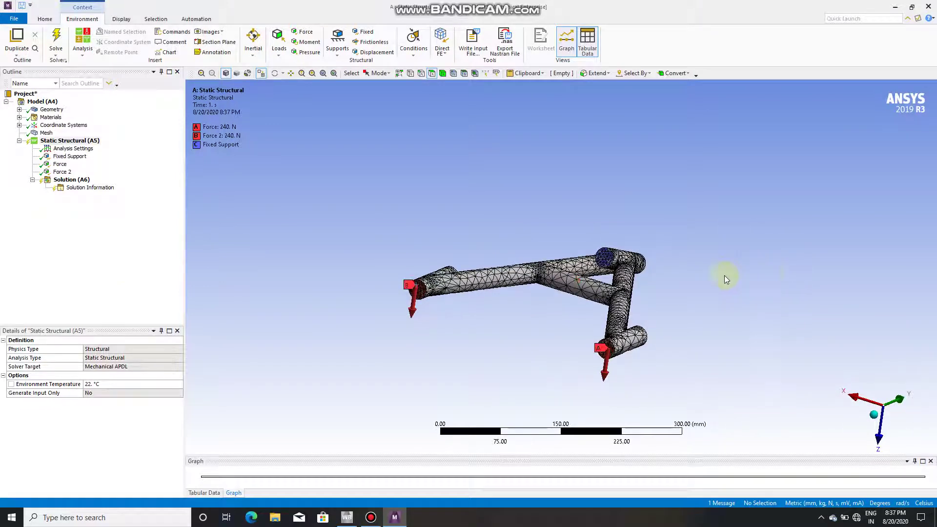
right_click(56, 179)
mouse_move(186, 184)
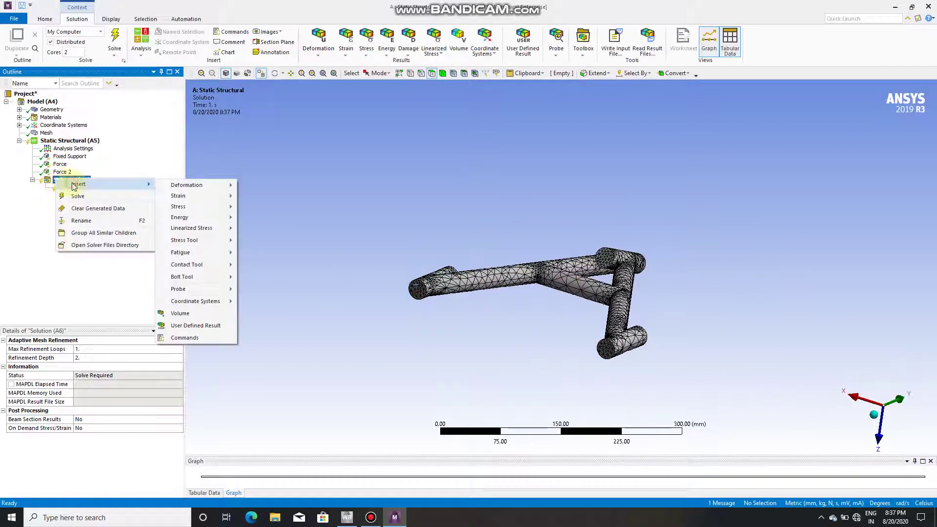
Add Total Deformation, Equivalent Elastic Strain and Equivalent (von-Mises) Stress results under Solution.
left_click(261, 187)
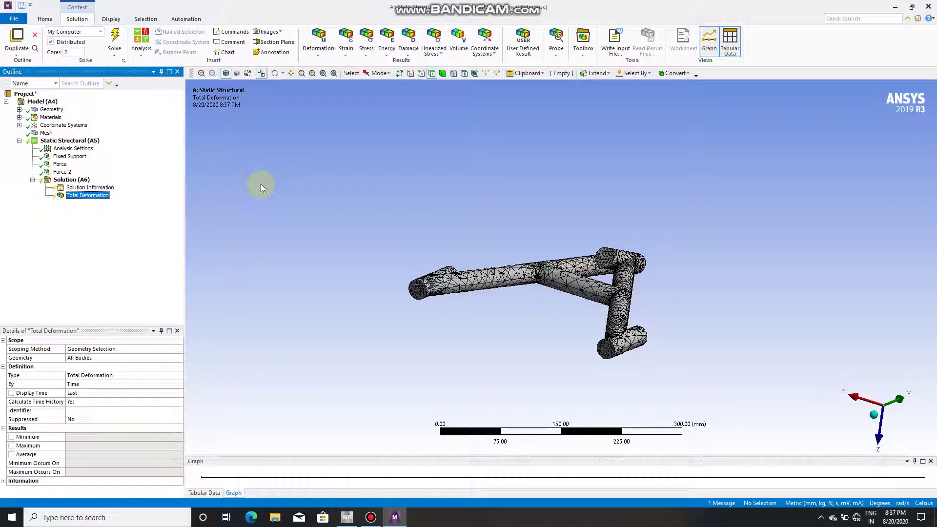
left_click(76, 180)
right_click(77, 181)
mouse_move(199, 197)
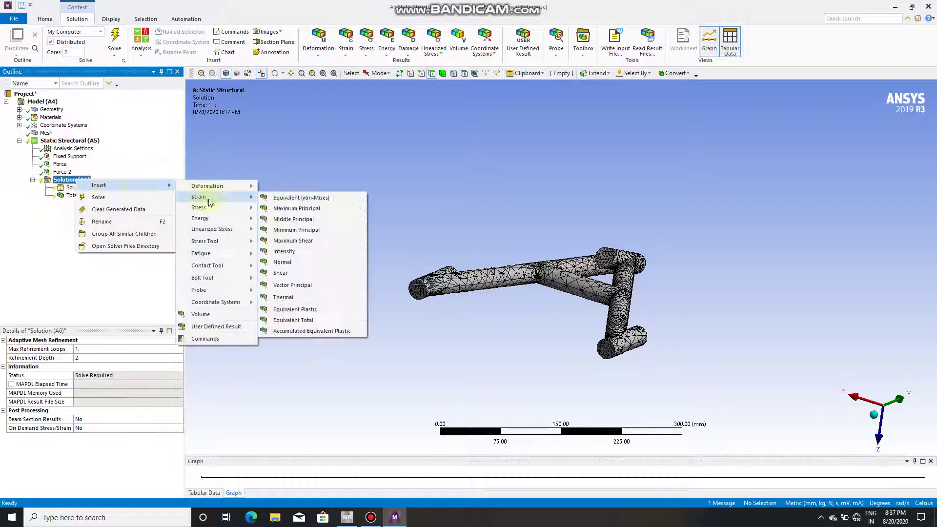
left_click(285, 199)
left_click(71, 180)
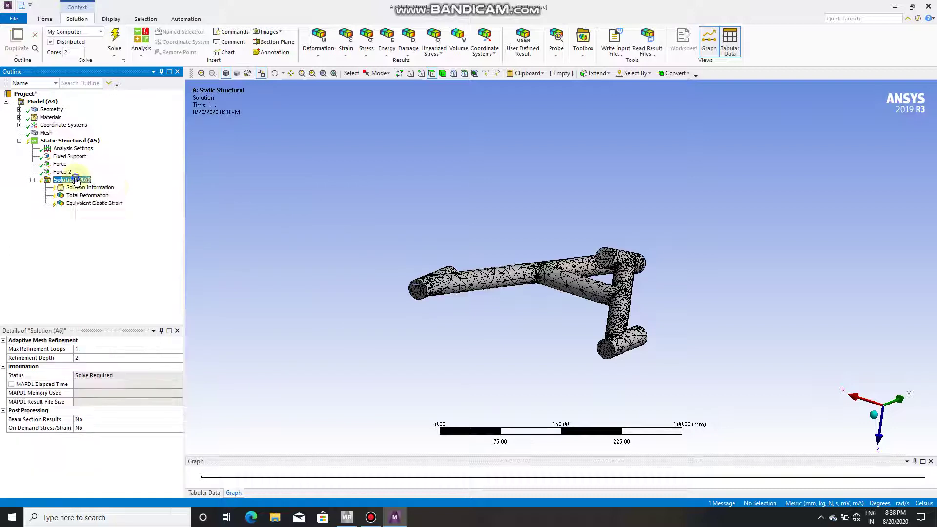
right_click(77, 181)
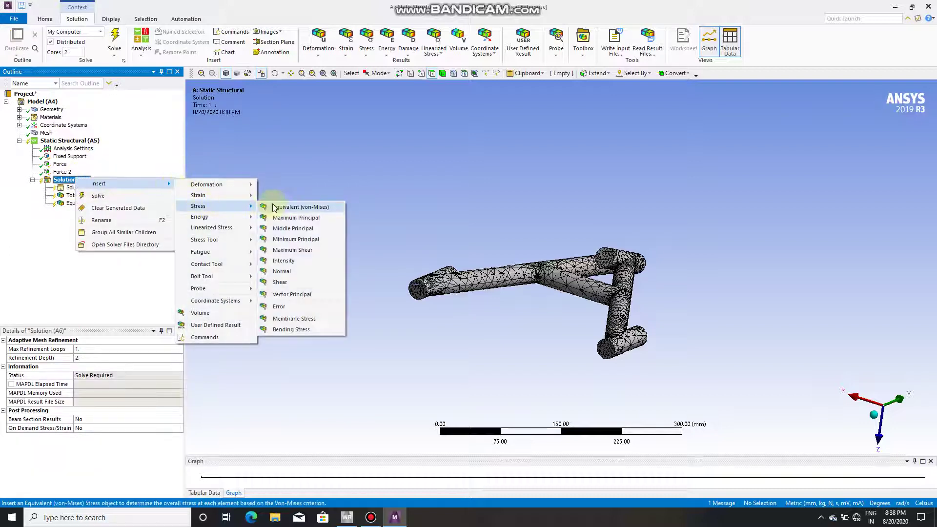
mouse_move(198, 206)
left_click(271, 204)
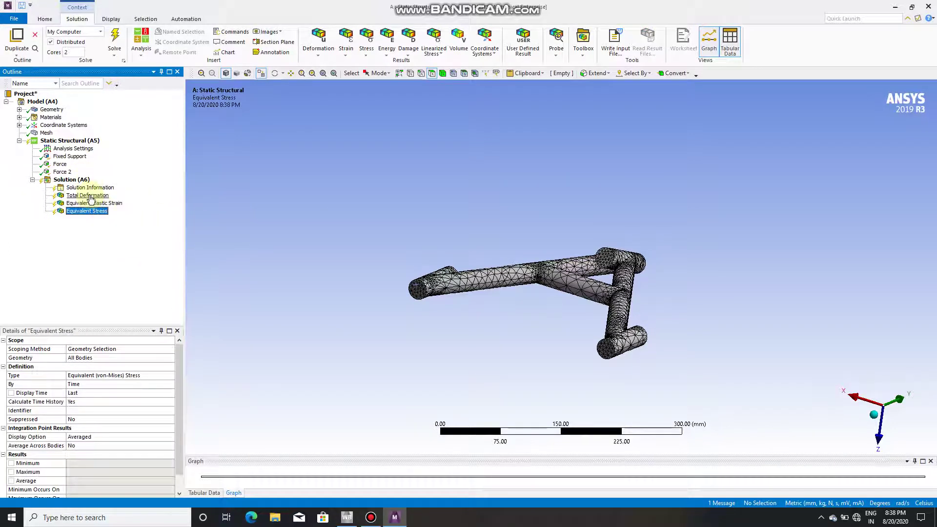
right_click(73, 181)
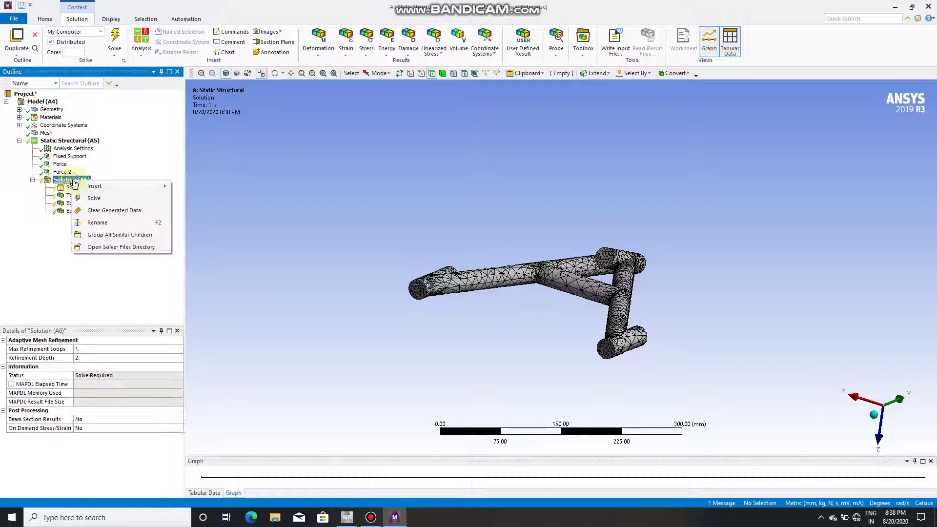
Solve the analysis, moving the status window aside and orbiting the model until done.
left_click(93, 198)
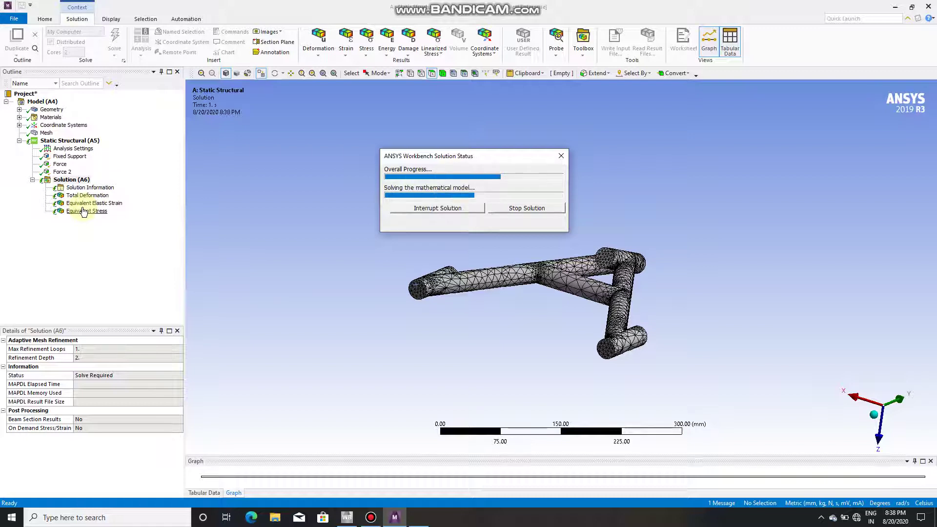
scroll(589, 306, "up", 1)
scroll(590, 308, "up", 2)
mouse_move(589, 307)
middle_mouse_down()
mouse_move(550, 306)
mouse_move(554, 314)
mouse_move(545, 306)
middle_mouse_up()
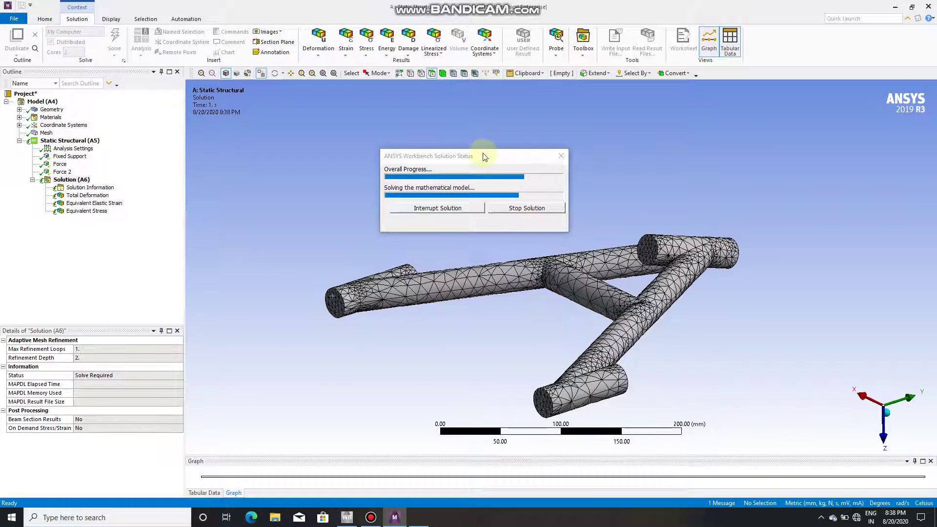
left_click_drag(481, 153, 365, 142)
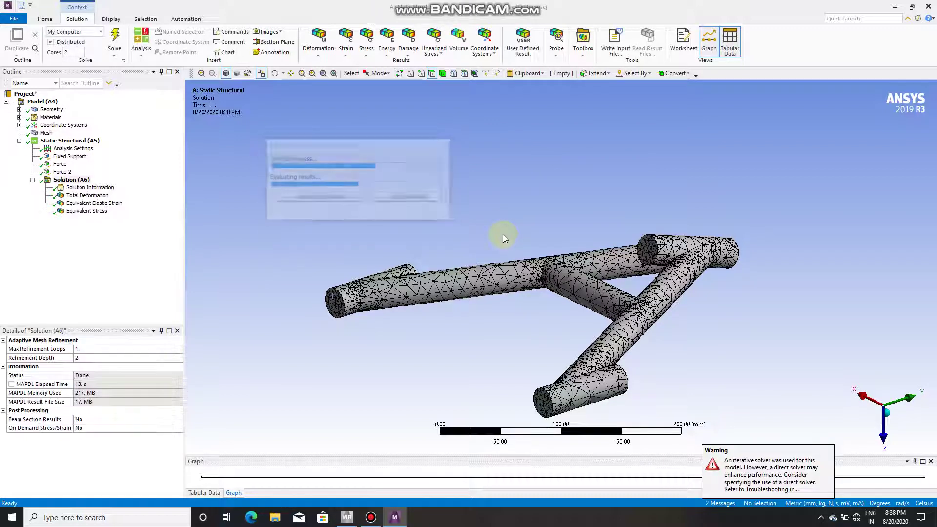
middle_click_drag(560, 337, 554, 335)
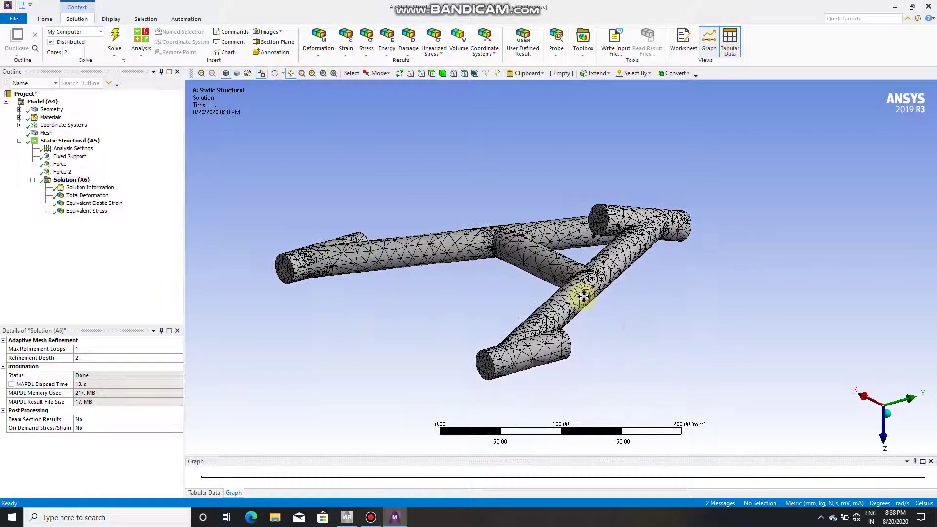
mouse_move(565, 299)
middle_mouse_down()
mouse_move(513, 268)
mouse_move(575, 260)
mouse_move(573, 273)
mouse_move(606, 270)
middle_mouse_up()
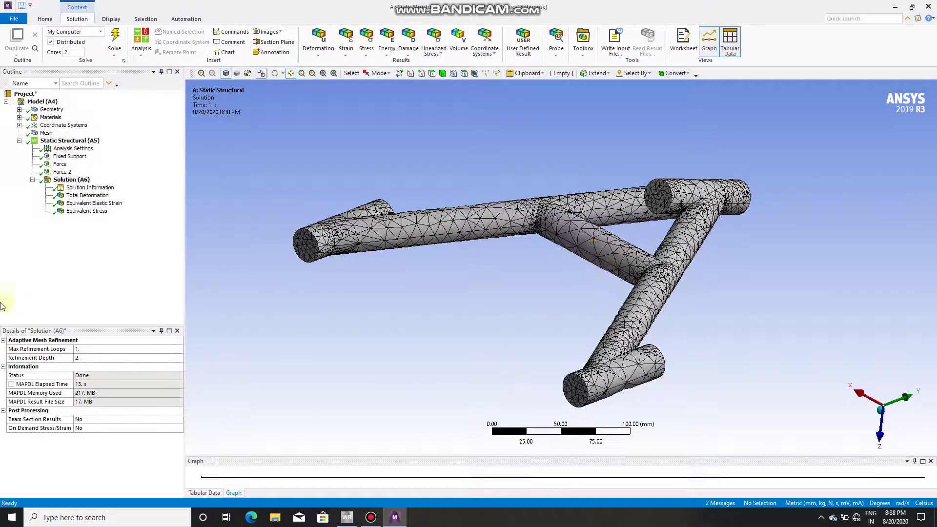
Animate the Total Deformation result, then display the Equivalent Elastic Strain contour.
left_click(77, 195)
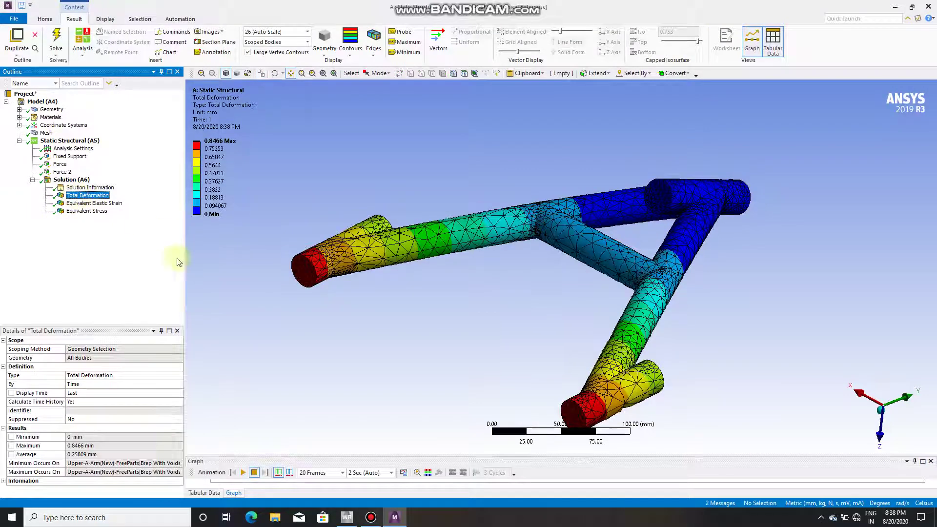
left_click(243, 472)
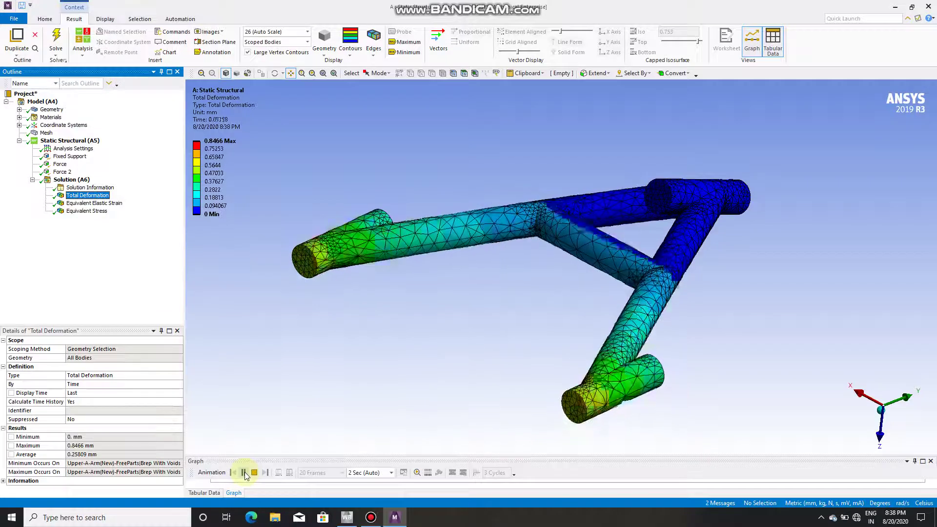
left_click(244, 472)
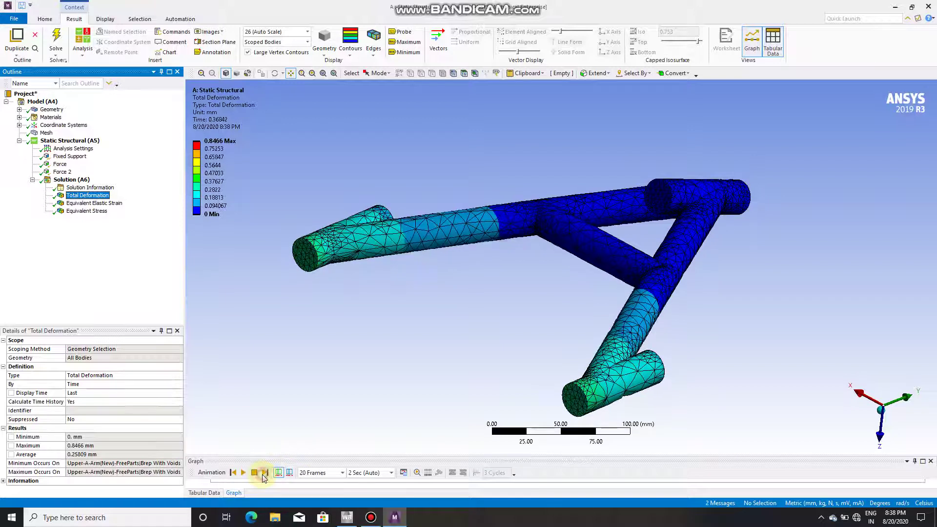
left_click(96, 203)
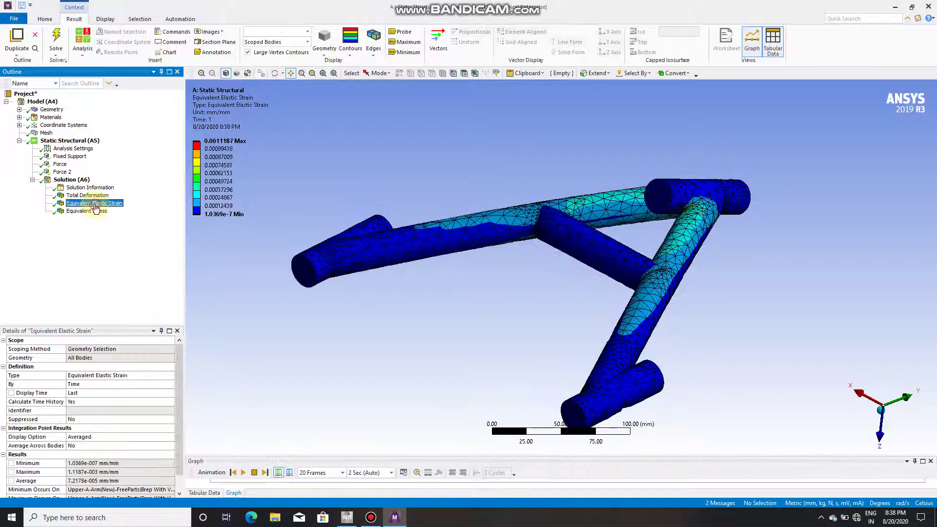
Animate the strain result while orbiting the model, then display Equivalent Stress (180.11 MPa max).
left_click(243, 472)
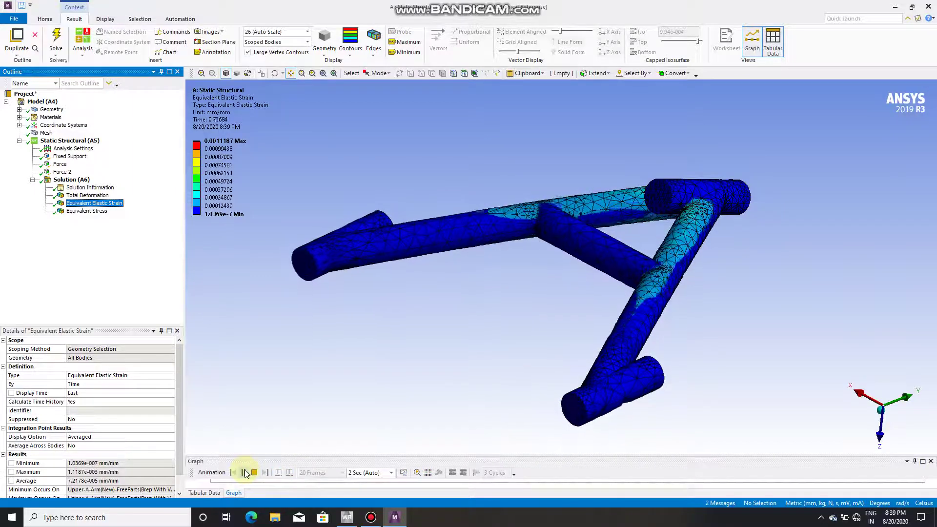
left_click_drag(644, 312, 747, 237)
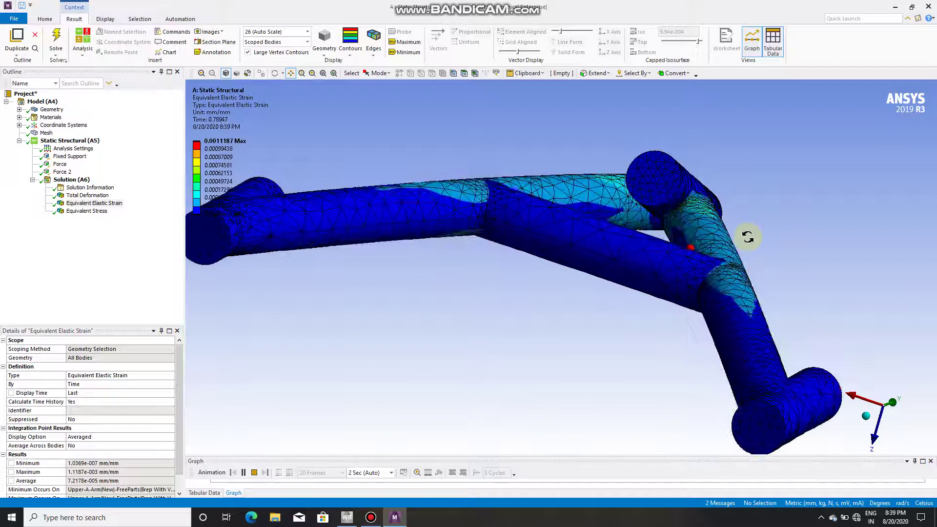
left_click_drag(745, 243, 686, 267)
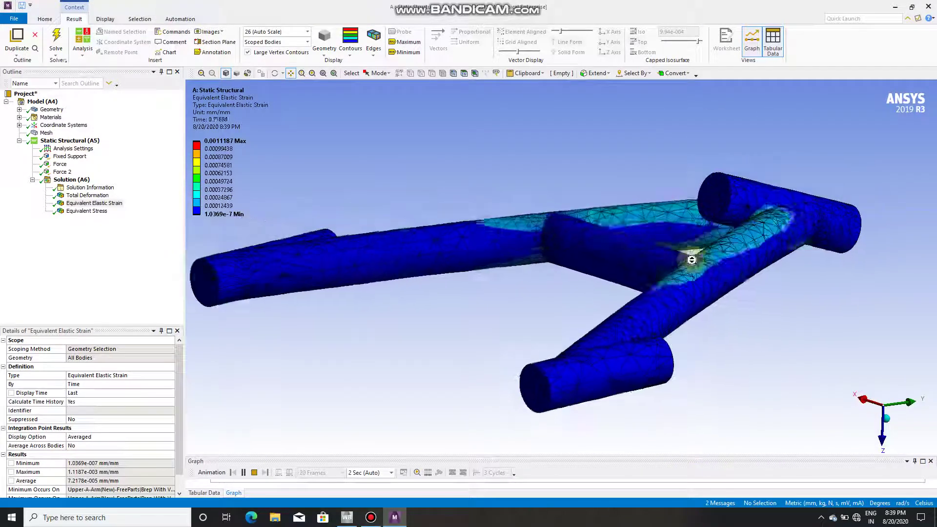
left_click(245, 474)
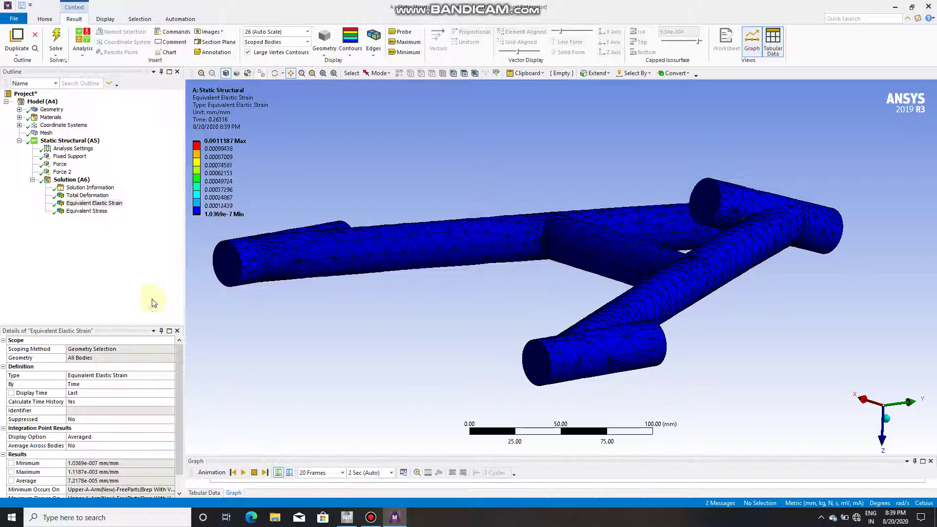
left_click(88, 214)
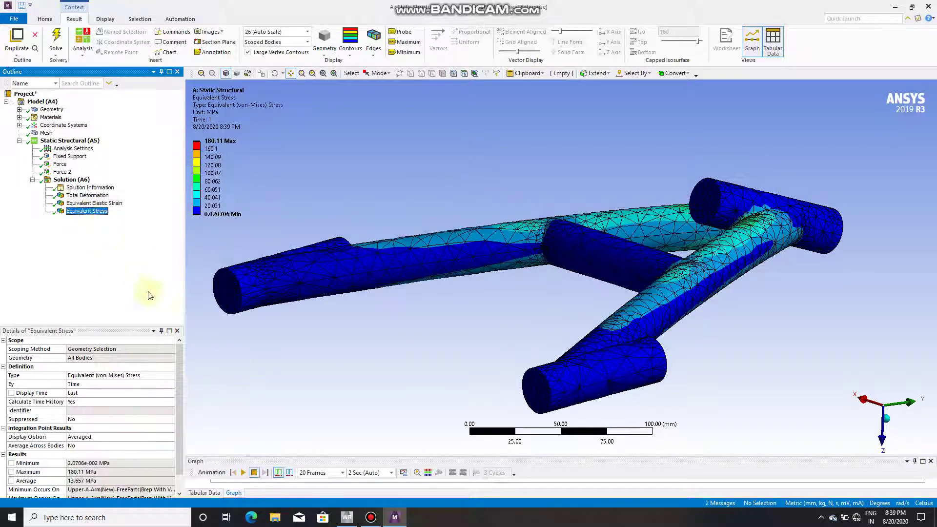
Animate the stress result while orbiting, then return to Total Deformation (0.8466 mm max).
left_click(243, 473)
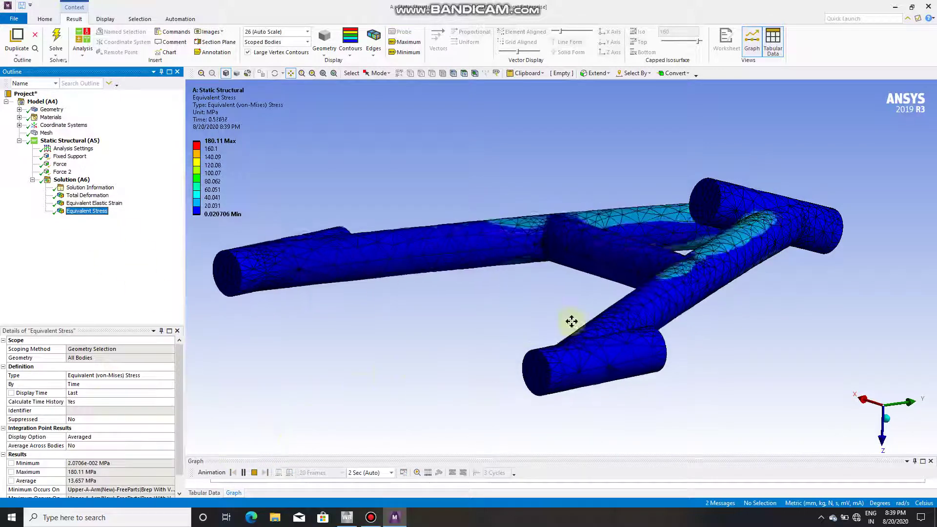
middle_click_drag(716, 260, 756, 250)
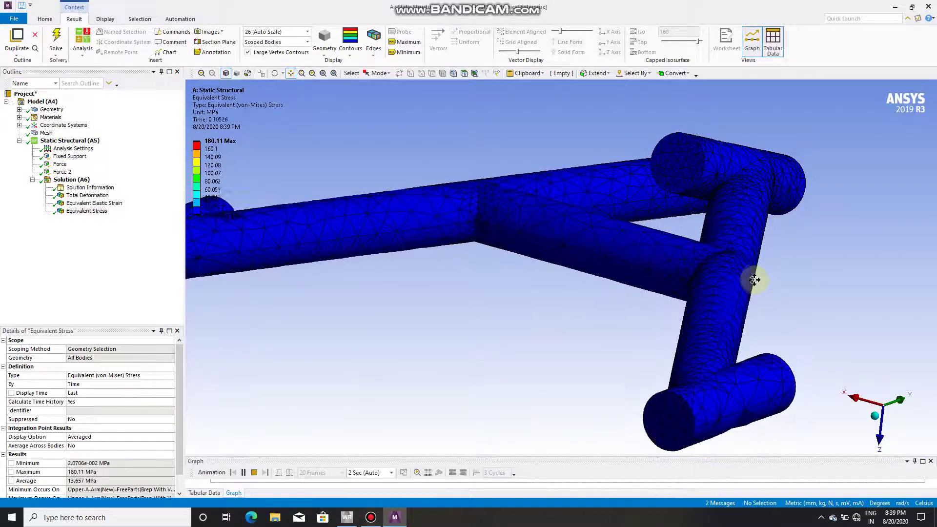
mouse_move(748, 278)
middle_mouse_down()
mouse_move(737, 306)
mouse_move(744, 315)
middle_mouse_up()
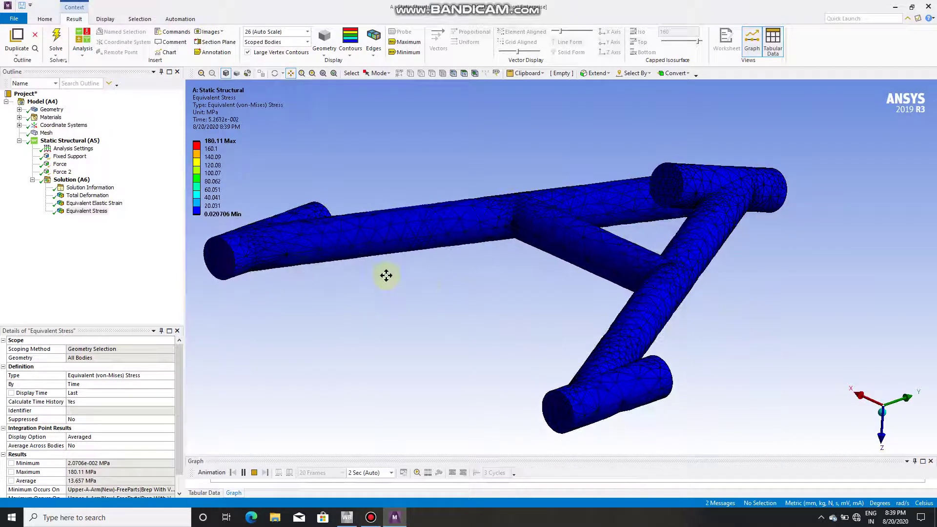
left_click(88, 196)
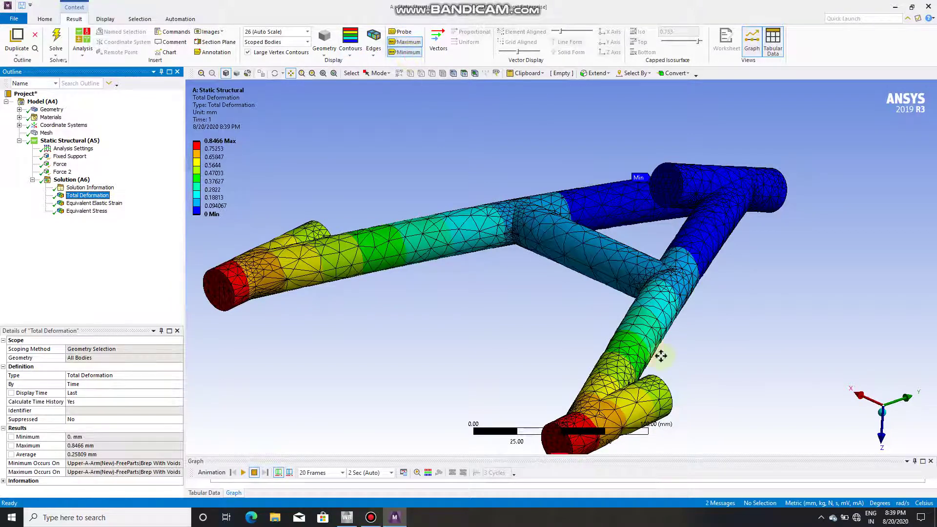
Inspect the deformation plot from several angles, then show Equivalent Elastic Strain (max 0.0011187 mm/mm).
scroll(661, 357, "down", 3)
middle_click_drag(660, 359, 573, 332)
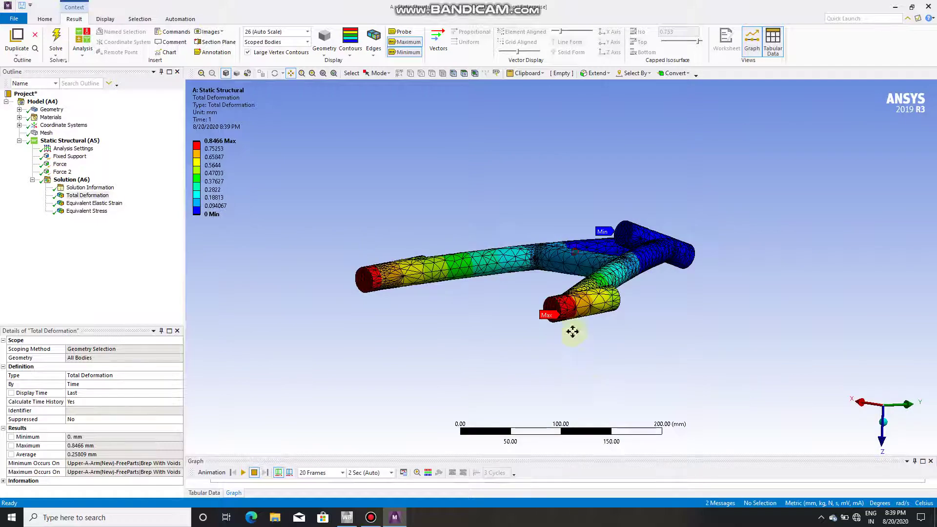
scroll(573, 332, "up", 3)
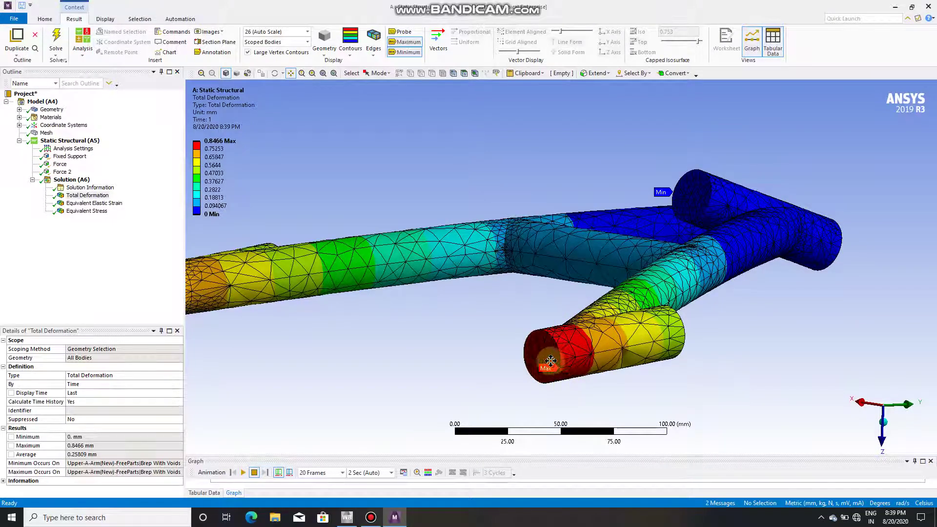
scroll(696, 237, "up", 2)
left_click_drag(697, 237, 763, 225)
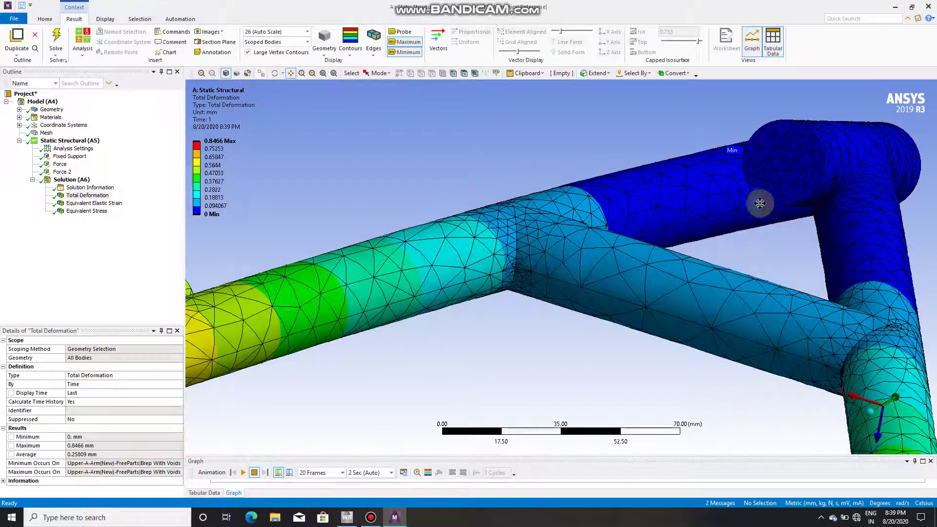
scroll(773, 207, "down", 2)
middle_click_drag(761, 318, 751, 320)
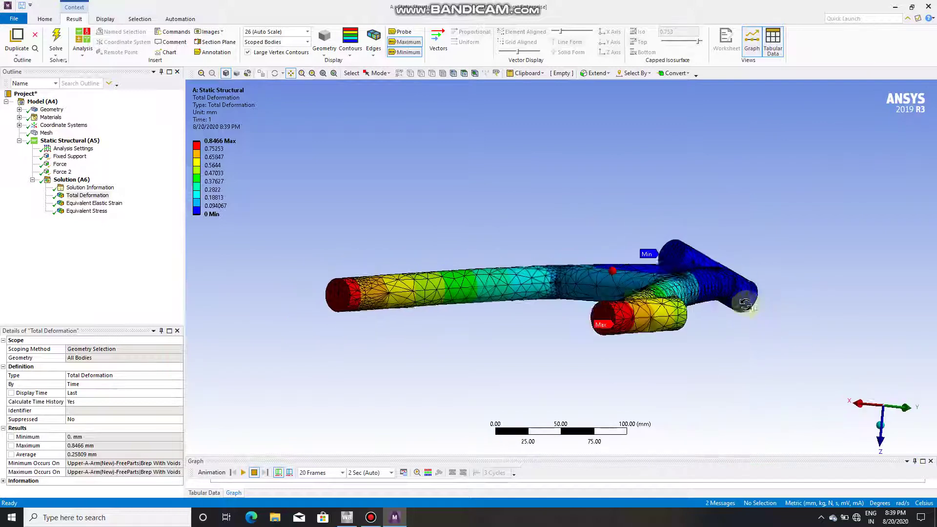
left_click(94, 203)
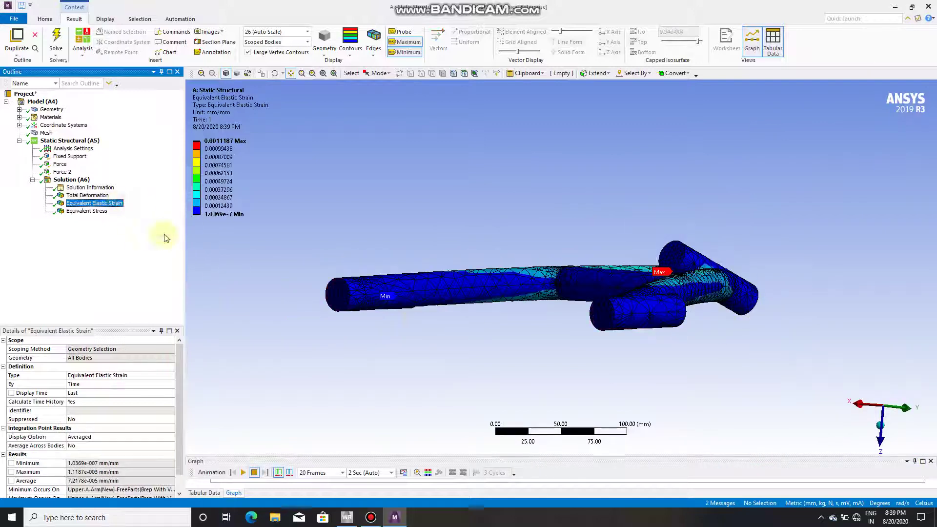
Inspect the strain plot close up on the tubes, then show Equivalent Stress (180.11 MPa max) on the full A-arm.
mouse_move(668, 354)
middle_mouse_down()
mouse_move(669, 256)
mouse_move(758, 161)
middle_mouse_up()
scroll(671, 234, "up", 2)
scroll(758, 161, "up", 2)
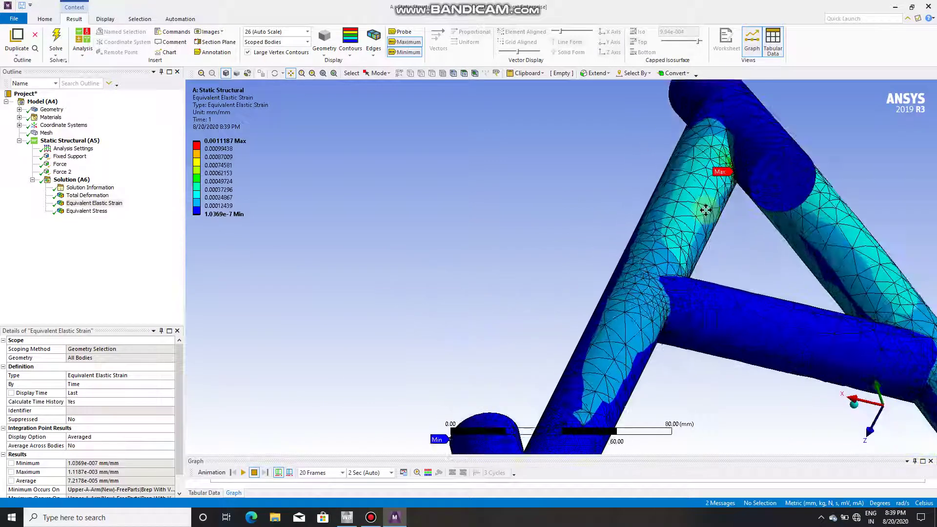
scroll(751, 176, "down", 3)
mouse_move(732, 239)
left_mouse_down()
mouse_move(689, 309)
mouse_move(505, 348)
left_mouse_up()
mouse_move(506, 347)
middle_mouse_down()
mouse_move(530, 368)
mouse_move(665, 389)
mouse_move(485, 412)
mouse_move(446, 440)
middle_mouse_up()
scroll(446, 439, "down", 2)
scroll(481, 372, "down", 2)
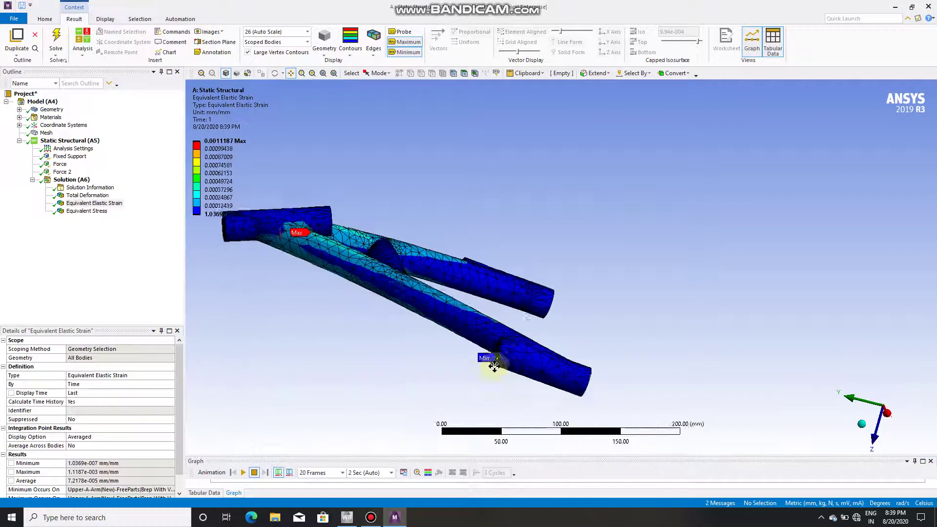
scroll(491, 366, "down", 2)
left_click(98, 211)
mouse_move(335, 310)
middle_mouse_down()
mouse_move(360, 345)
mouse_move(343, 288)
middle_mouse_up()
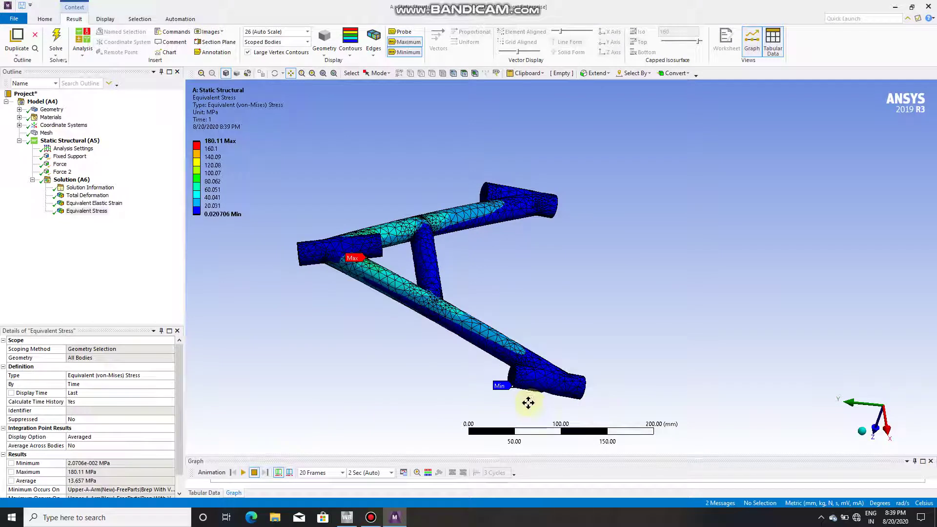